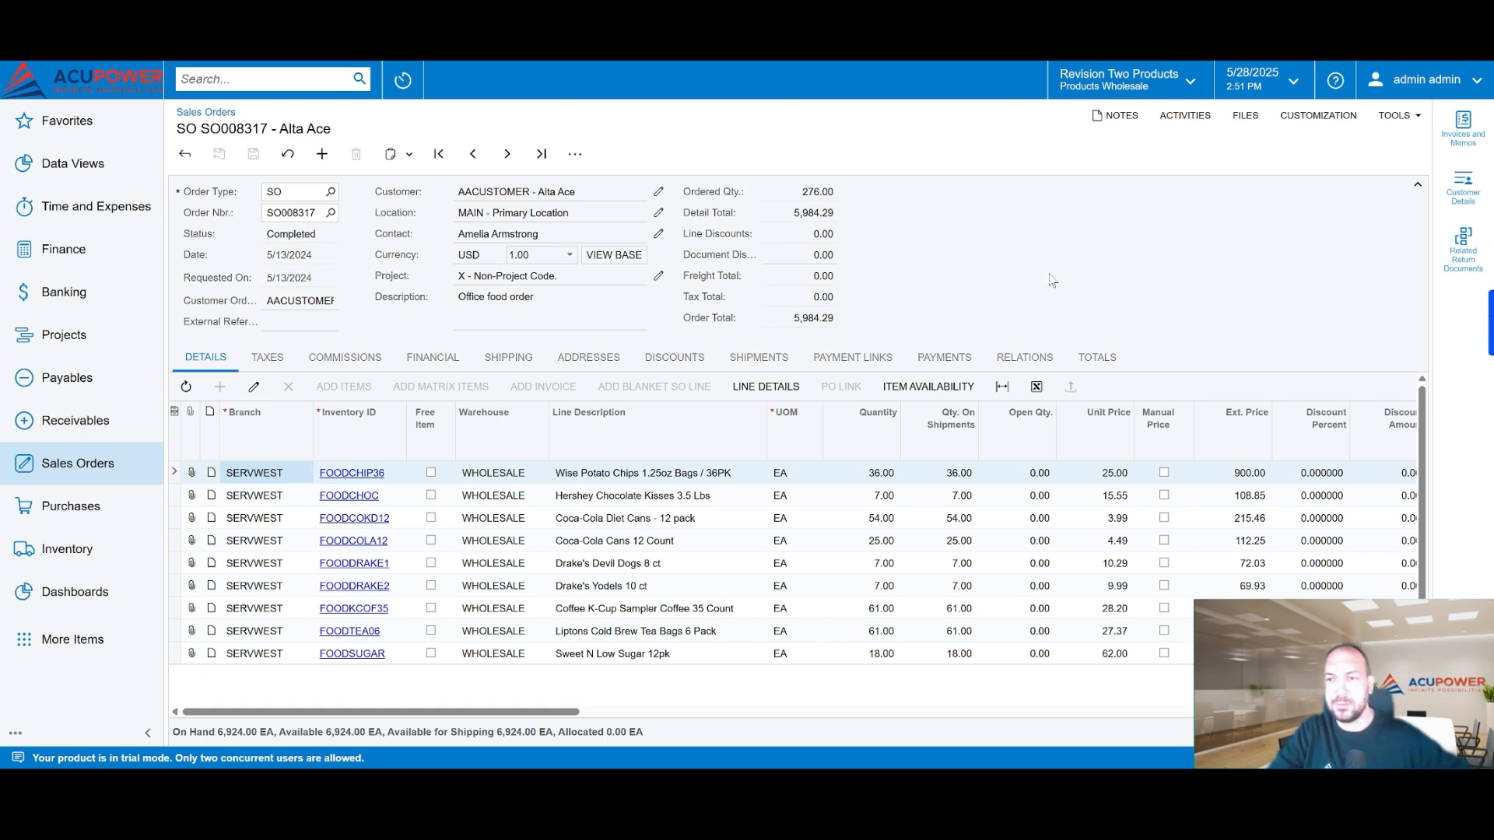
Step: Capture a screenshot of the classic sales order form with its Details lines
key(ctrl+Print)
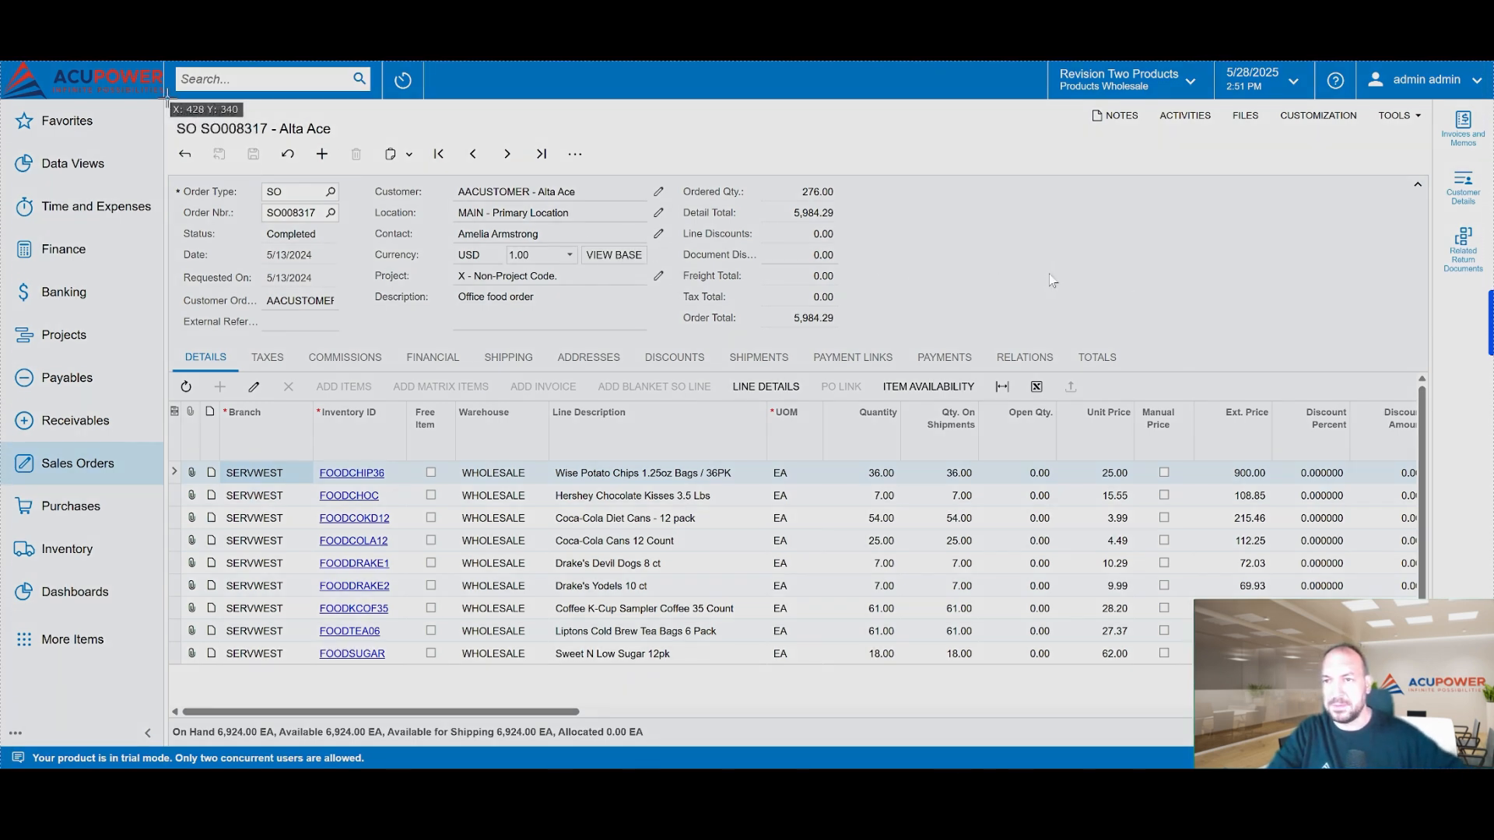
drag(164, 97, 1429, 720)
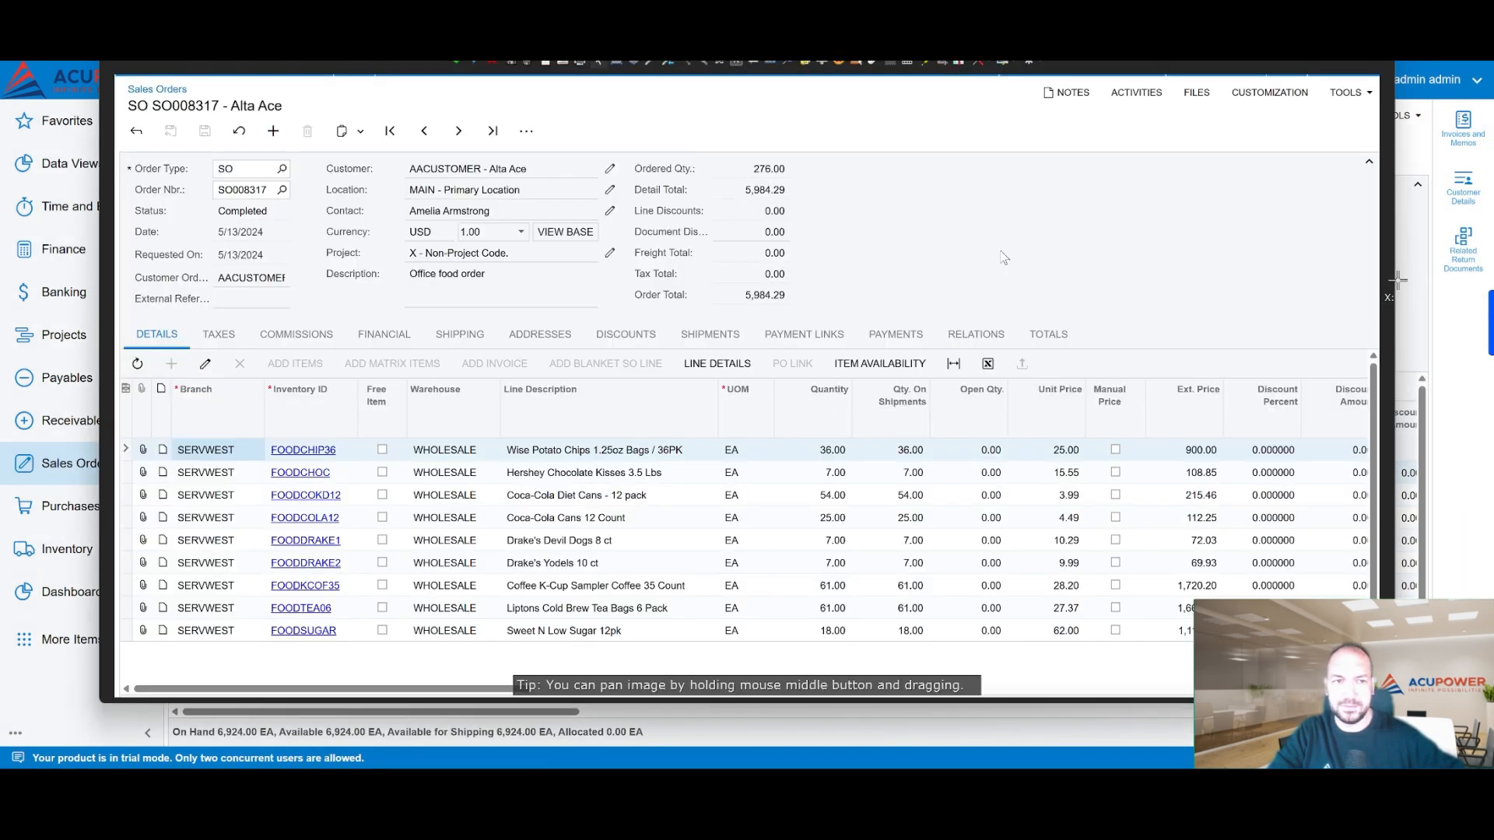
click(1406, 279)
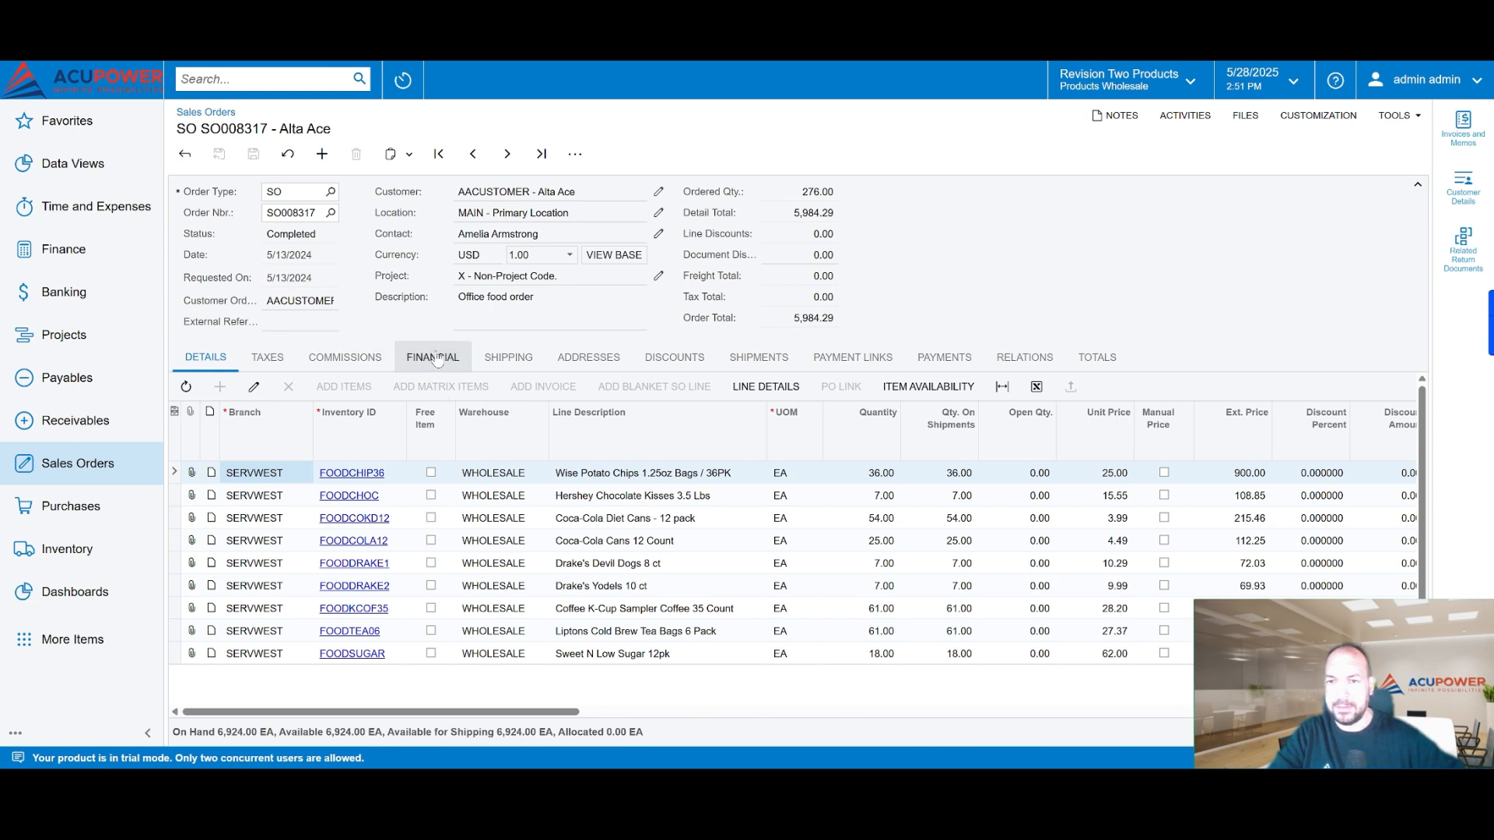
Step: Show the order's Shipping settings and capture a screenshot of them in the classic interface
click(508, 357)
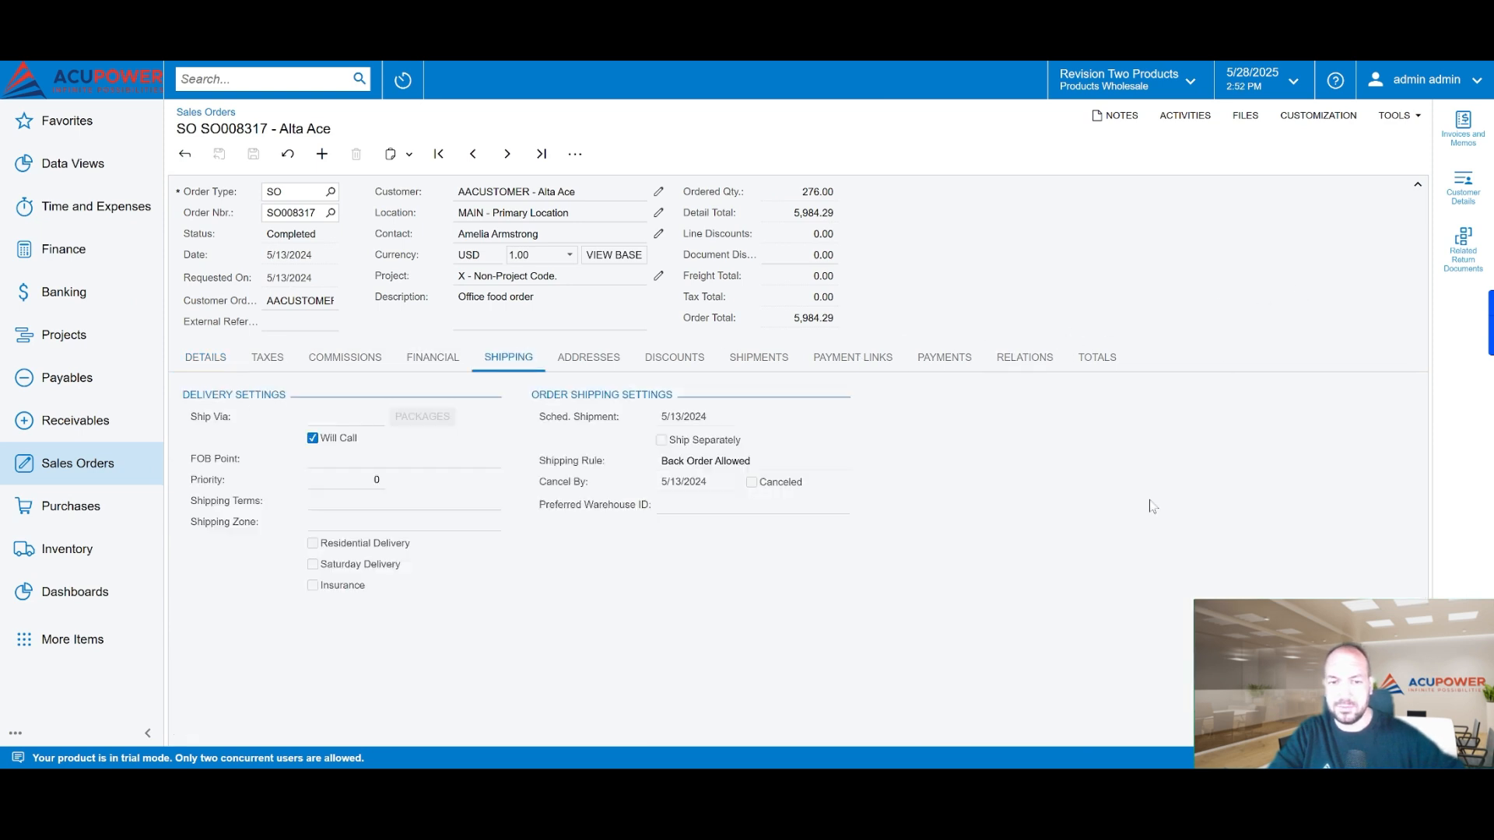
key(Print)
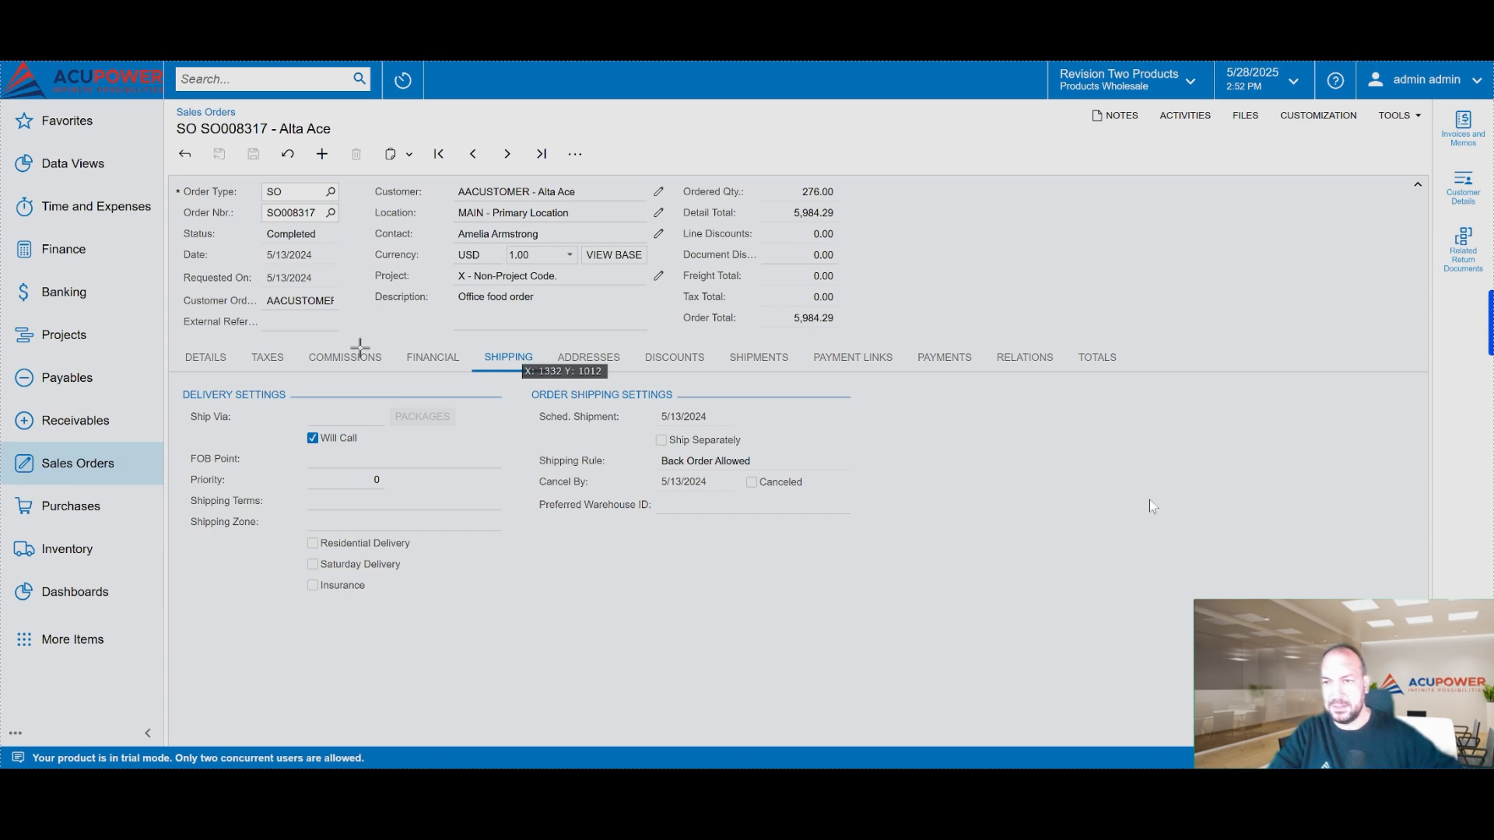
drag(163, 61, 1350, 711)
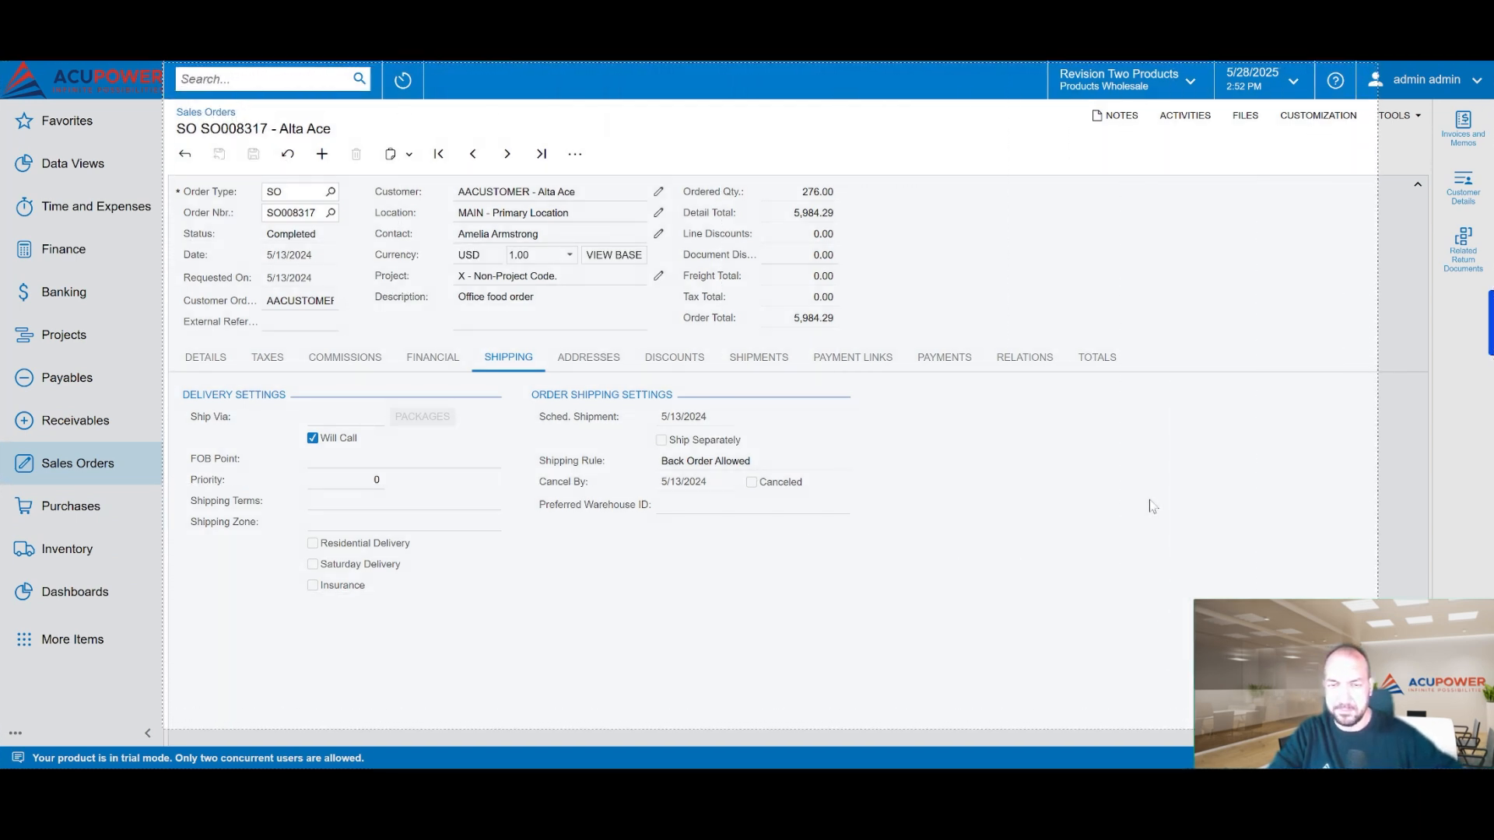
click(1420, 329)
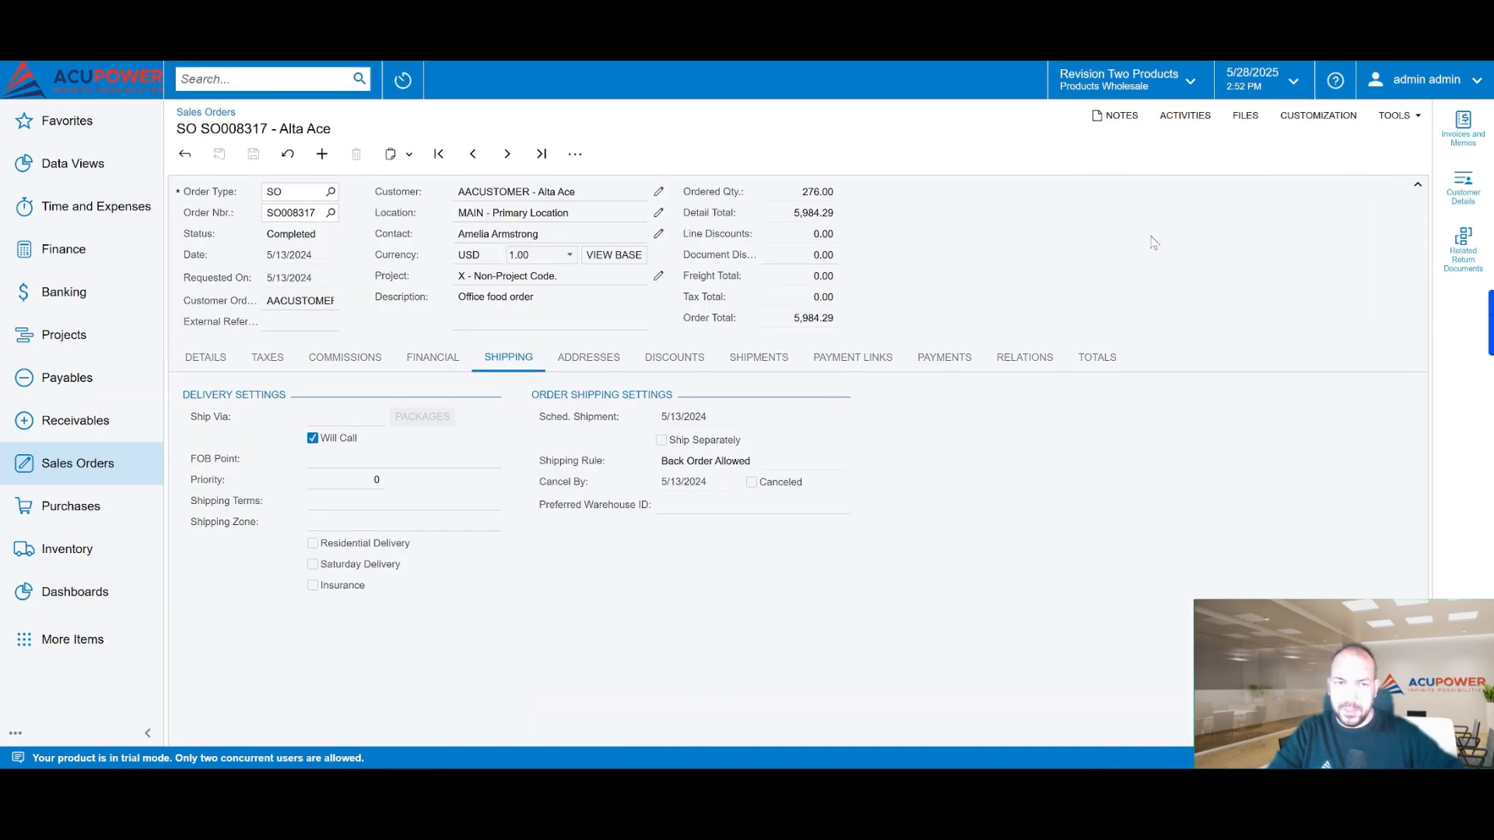
Step: Switch the Sales Orders screen to the Modern UI
click(1404, 115)
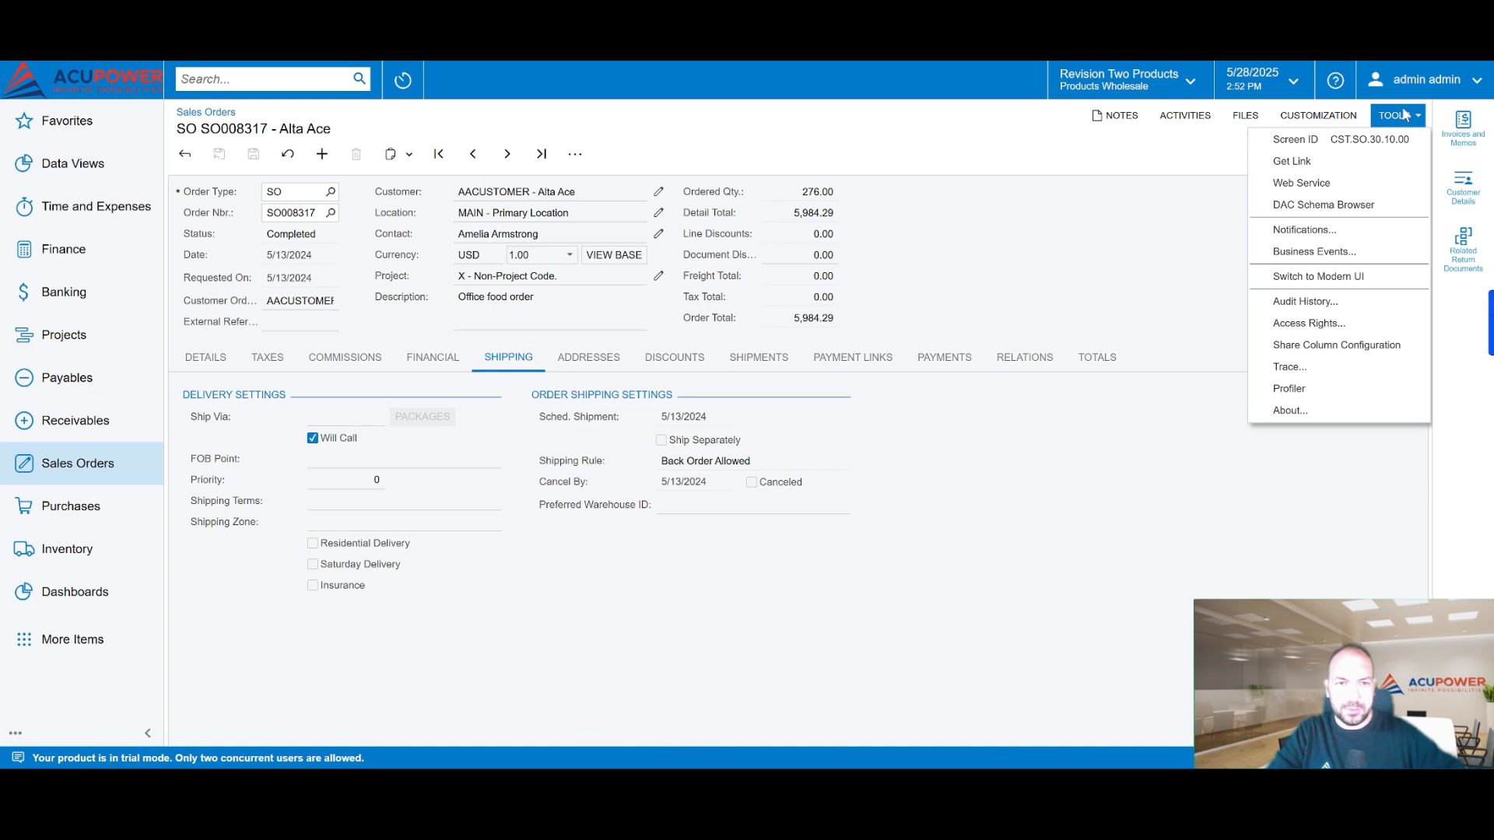
click(1374, 280)
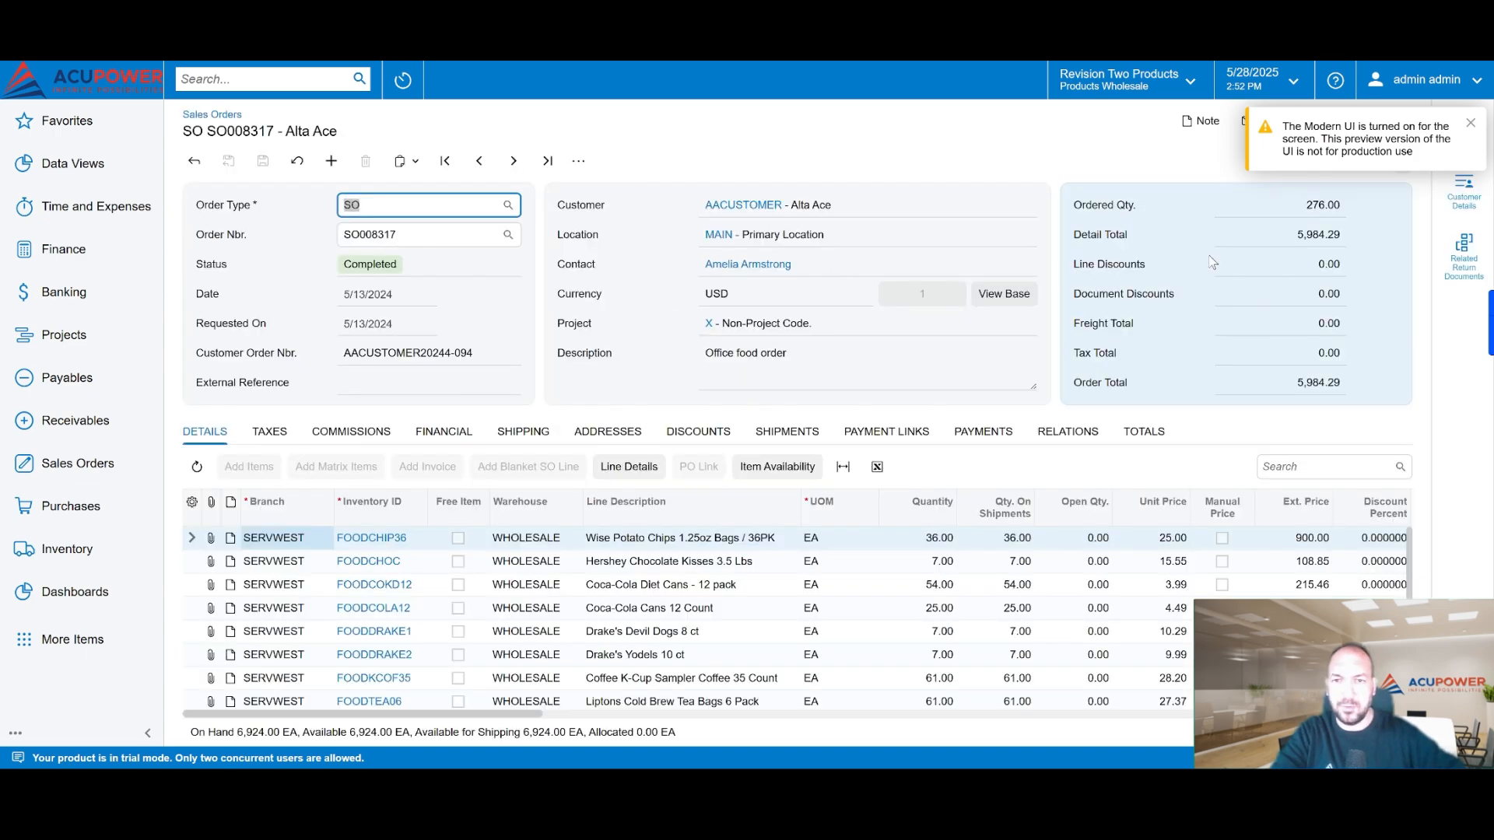
Step: Compare the captured classic Details view with the Modern UI order form, and close that screenshot
key(alt+Tab)
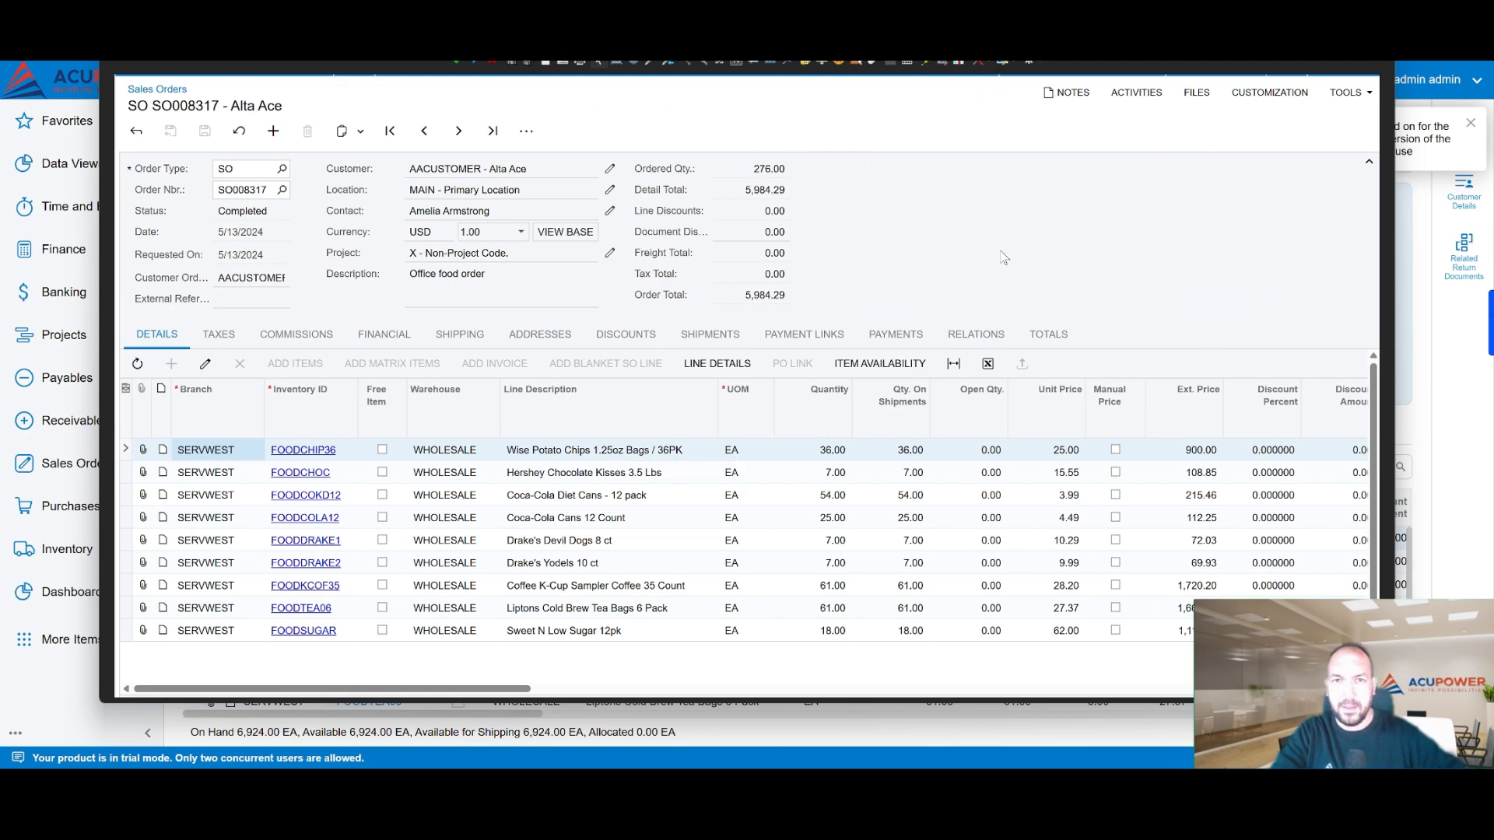
drag(975, 42, 1081, 418)
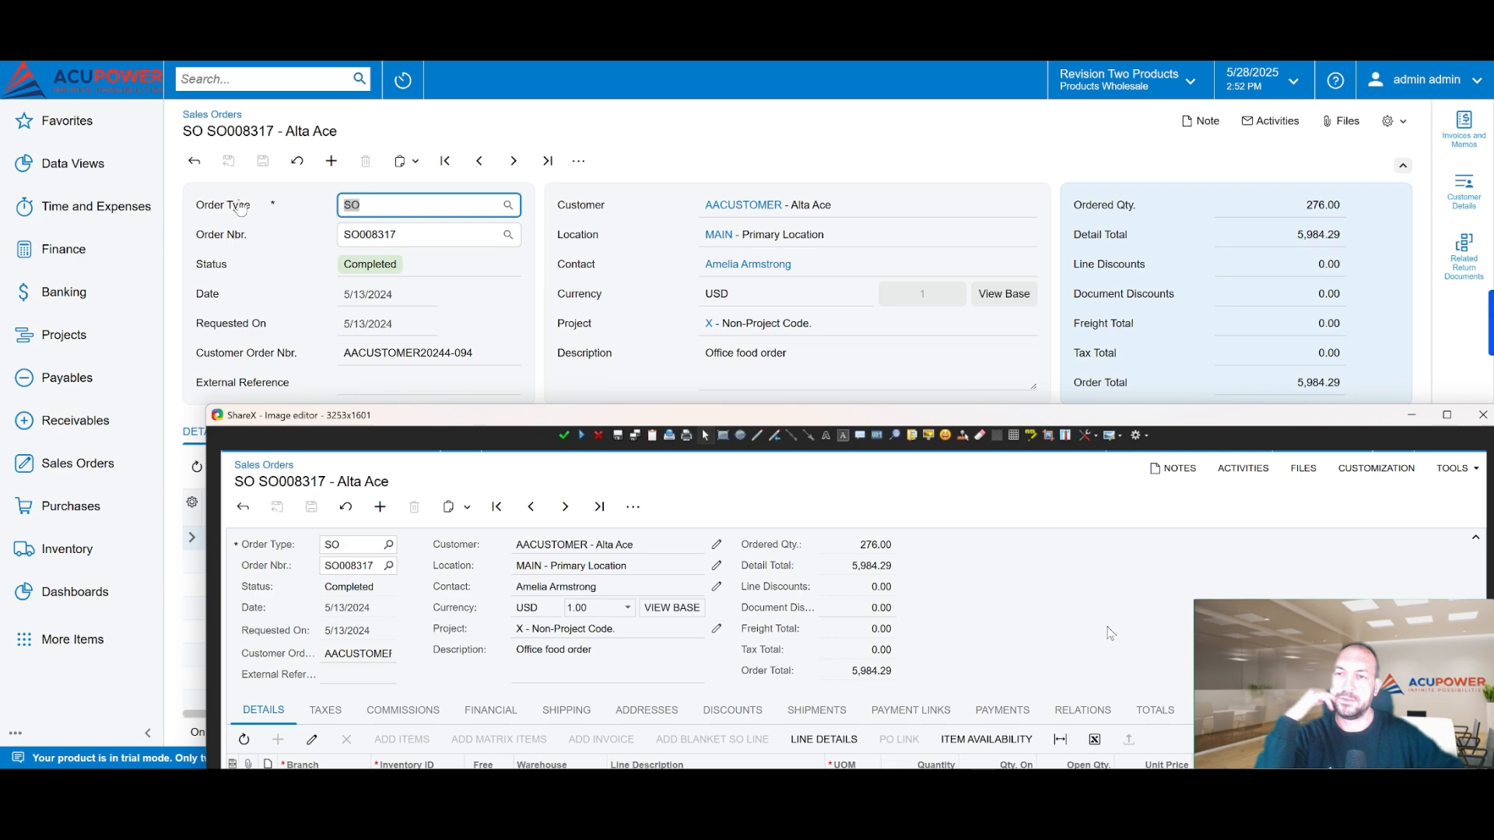
click(687, 128)
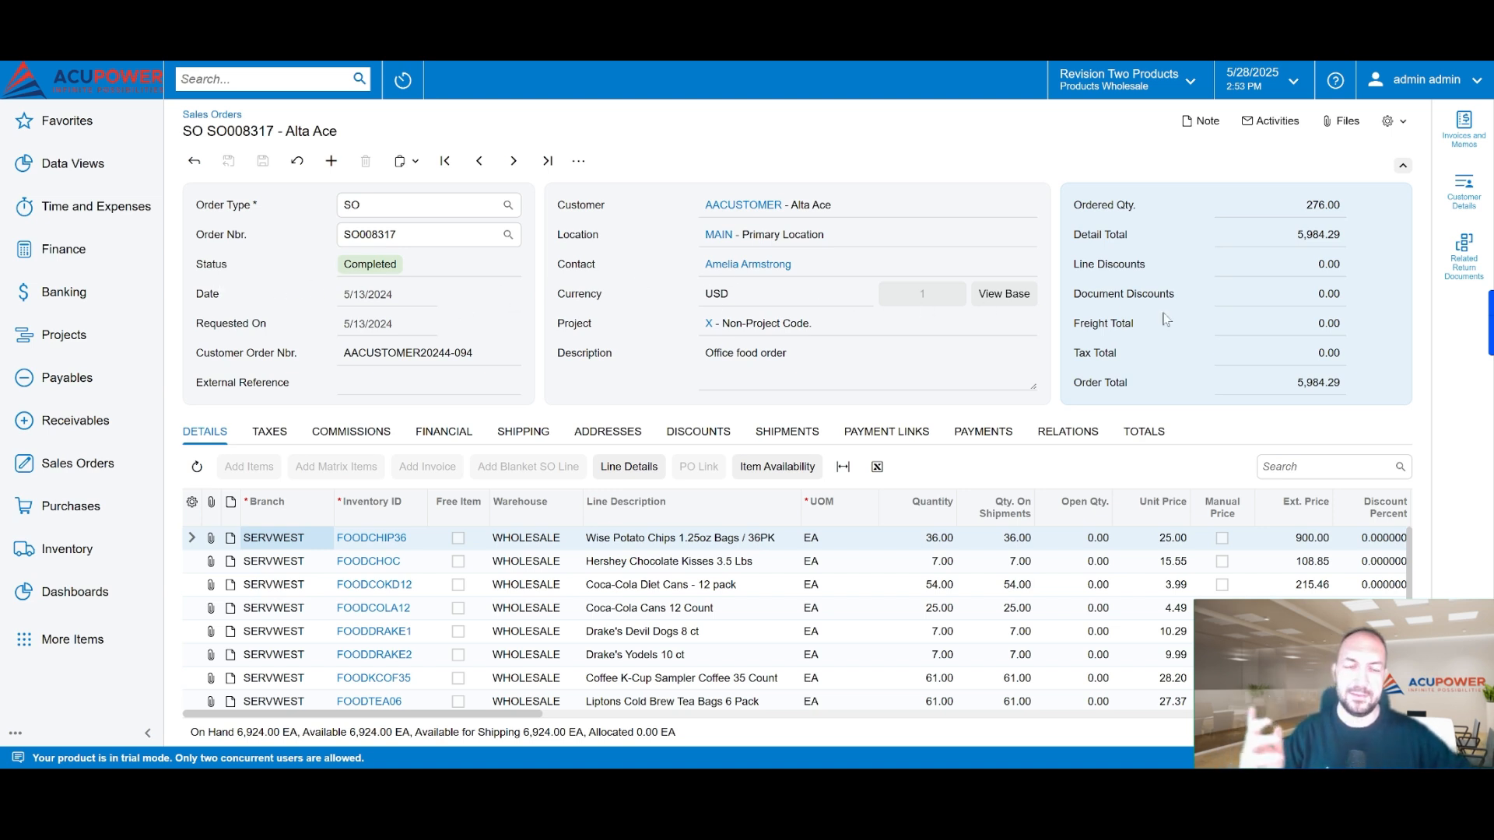
key(alt+Tab)
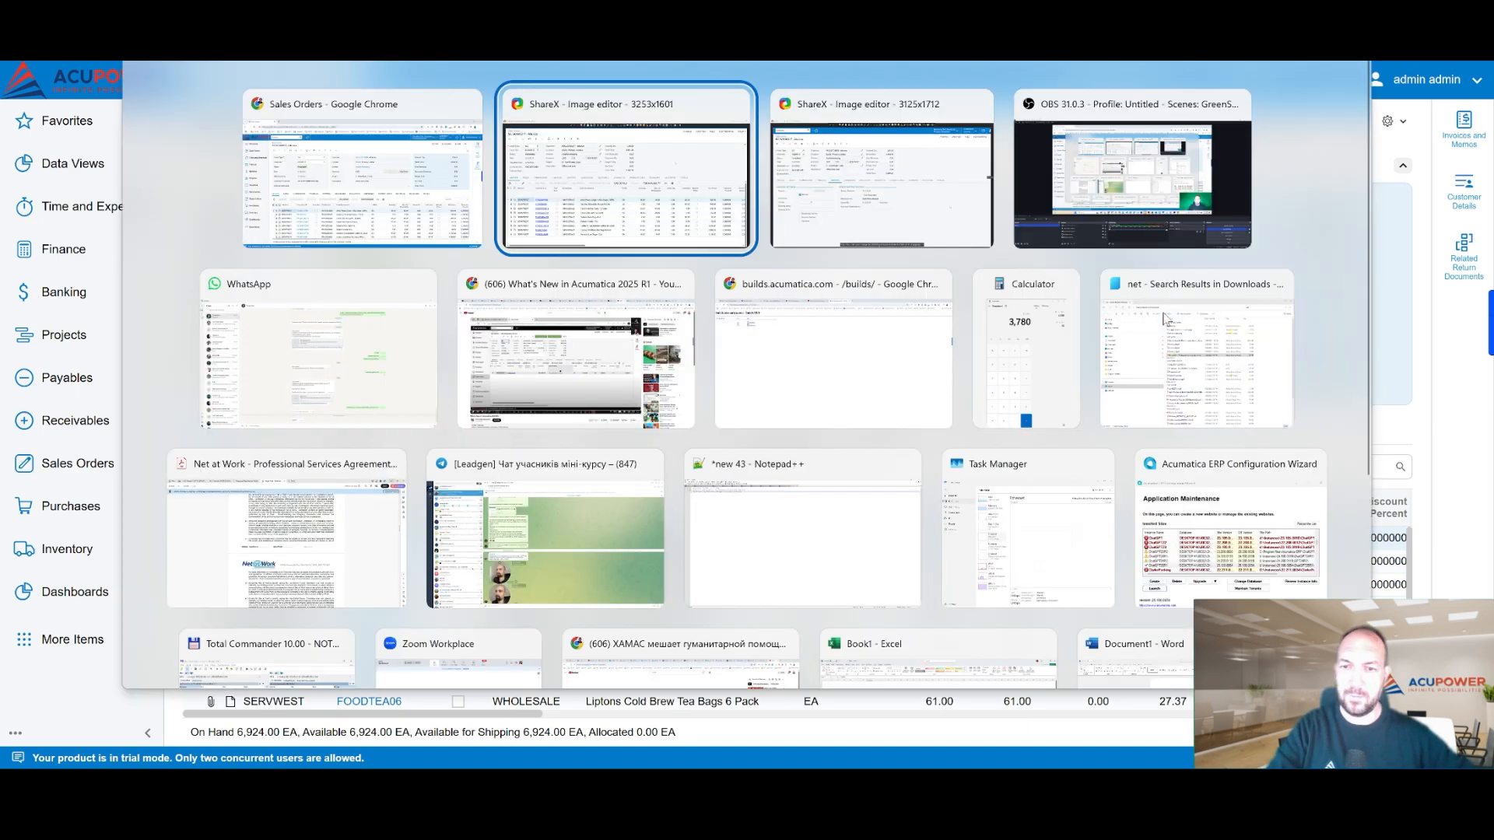
key(alt+Tab)
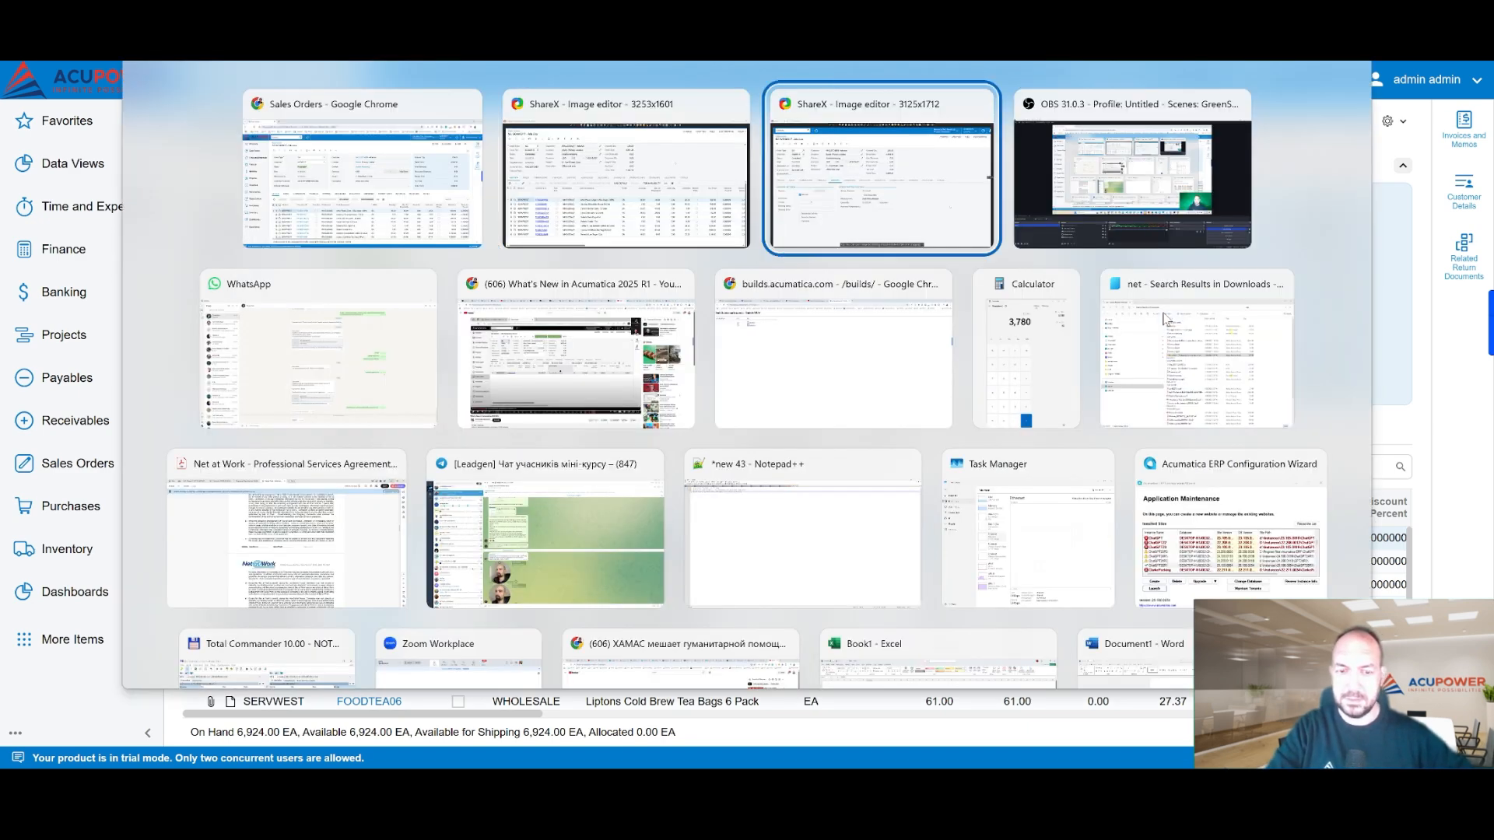
key(alt+shift+Tab)
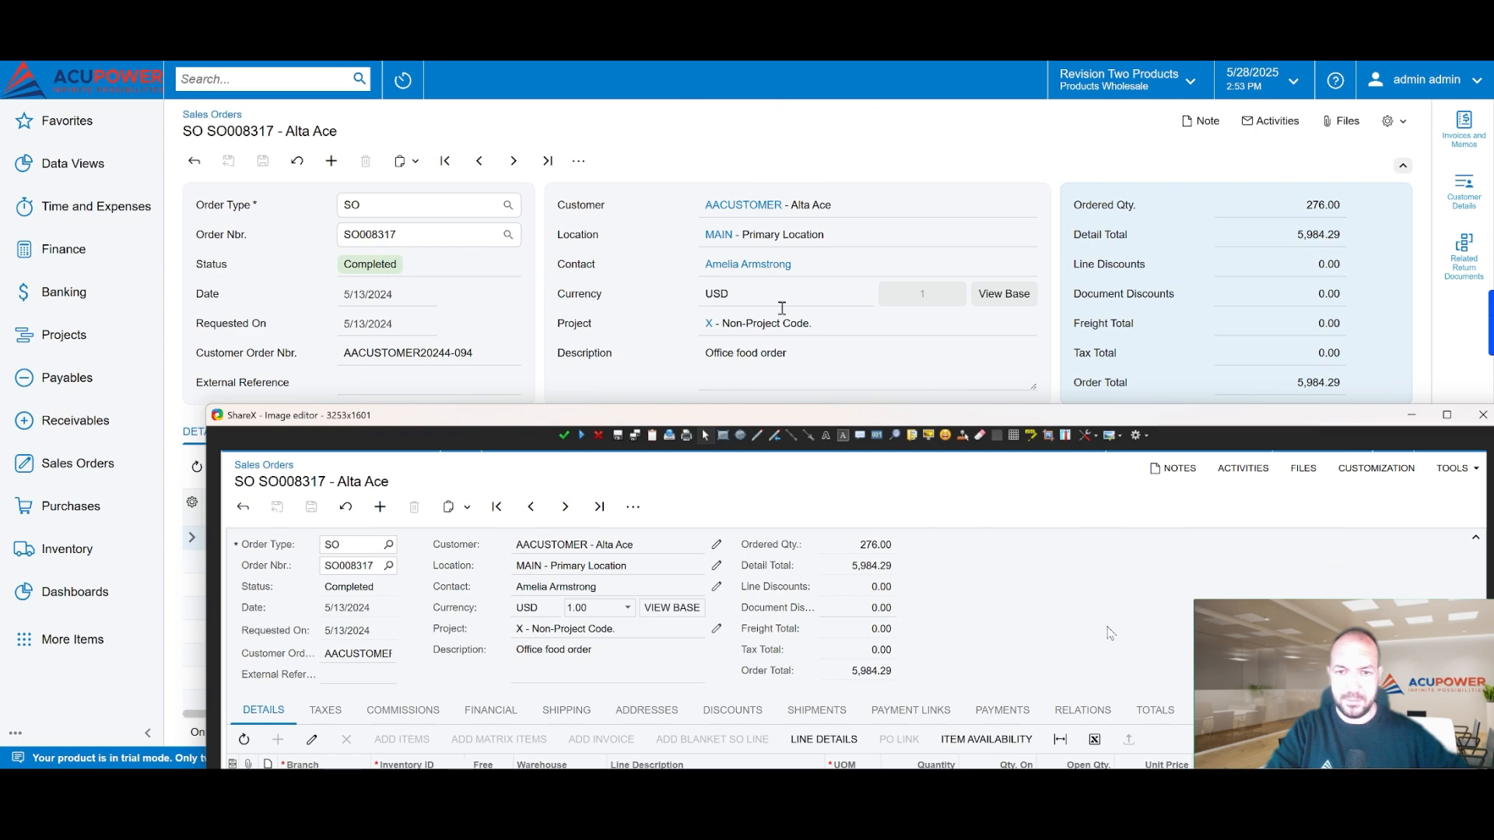
drag(716, 430, 621, 91)
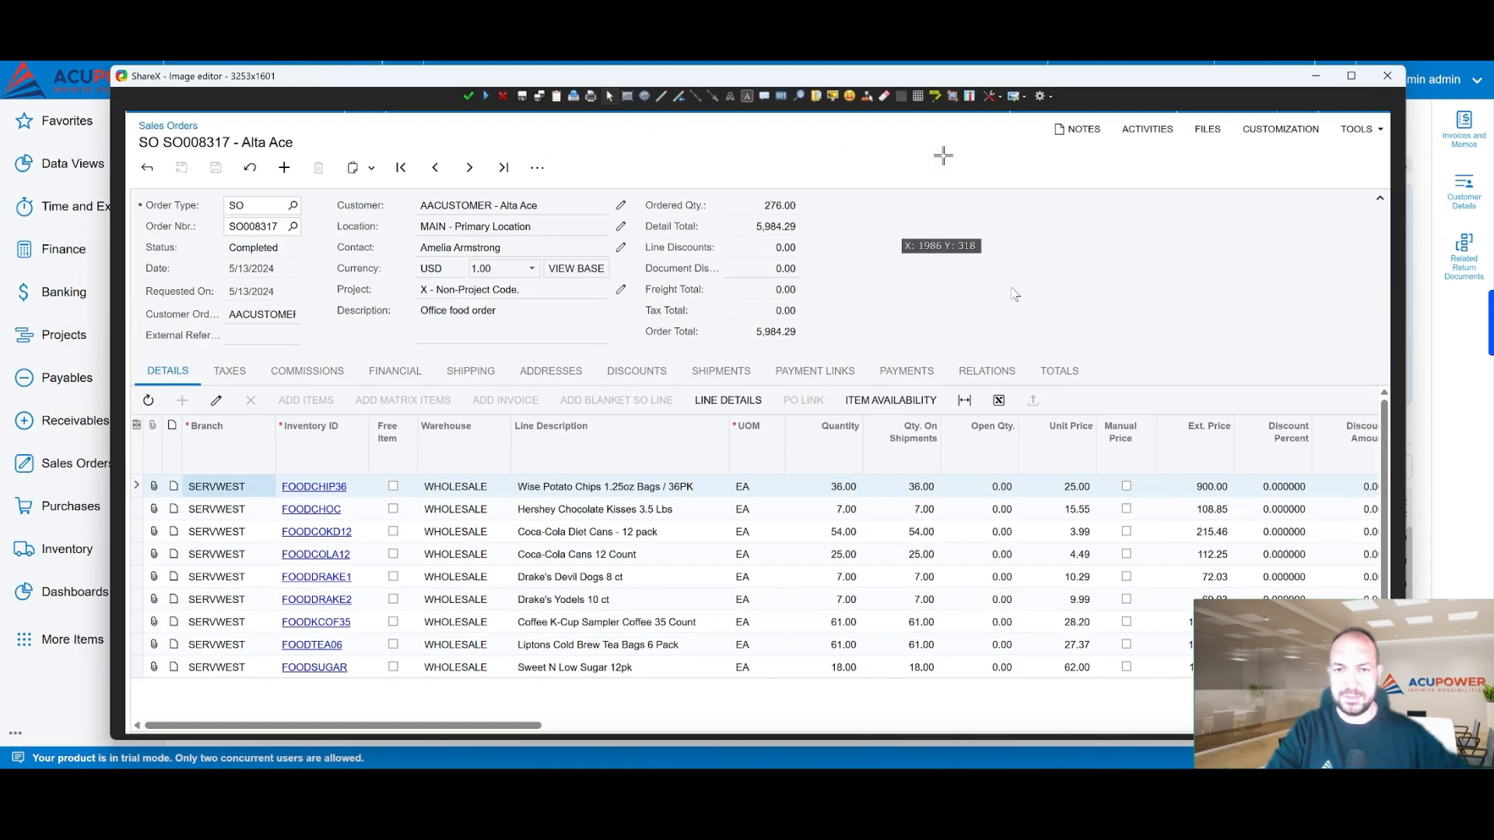
drag(992, 80, 1018, 398)
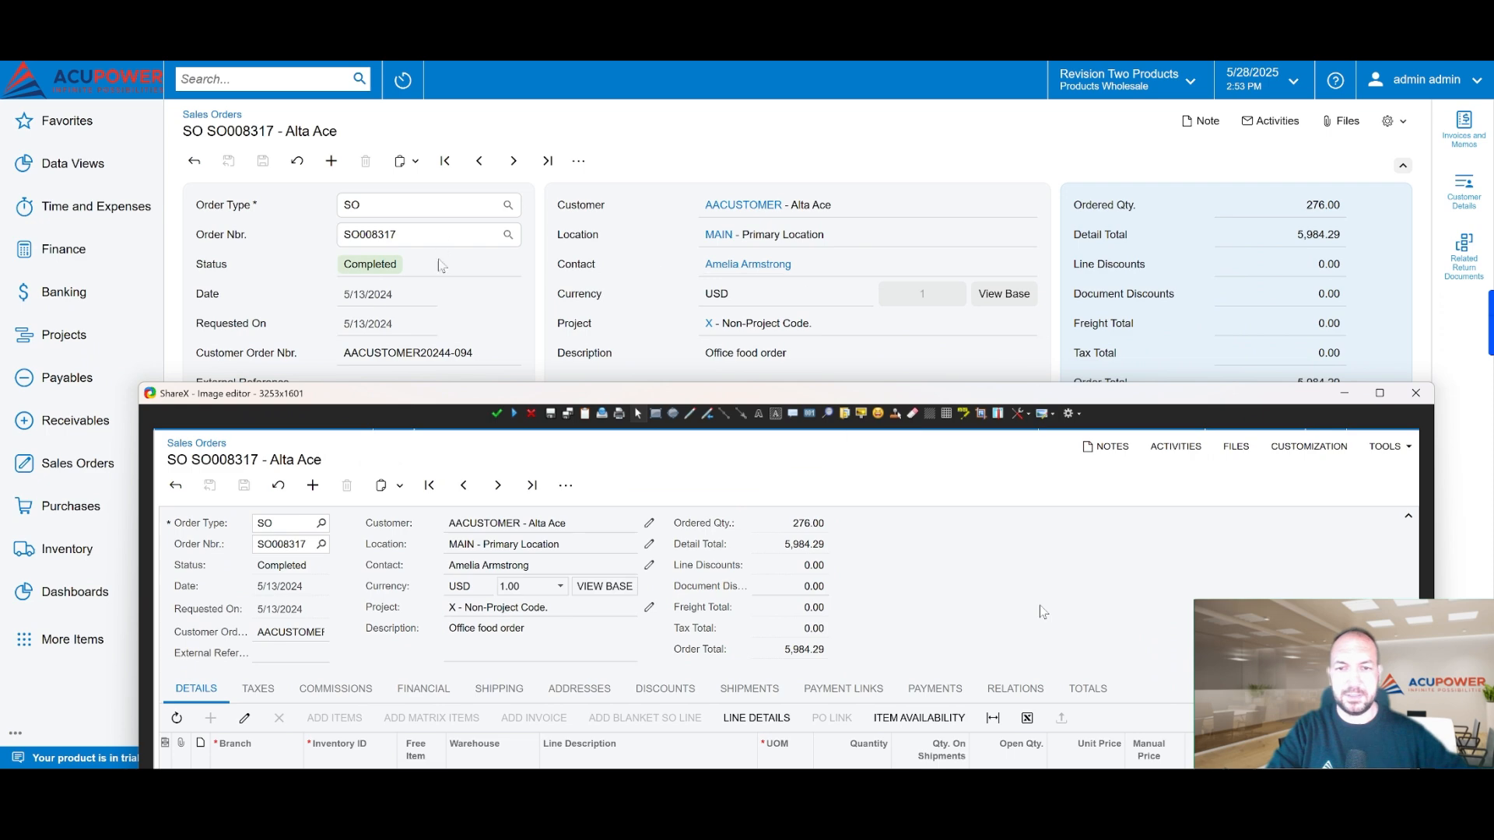
click(1417, 396)
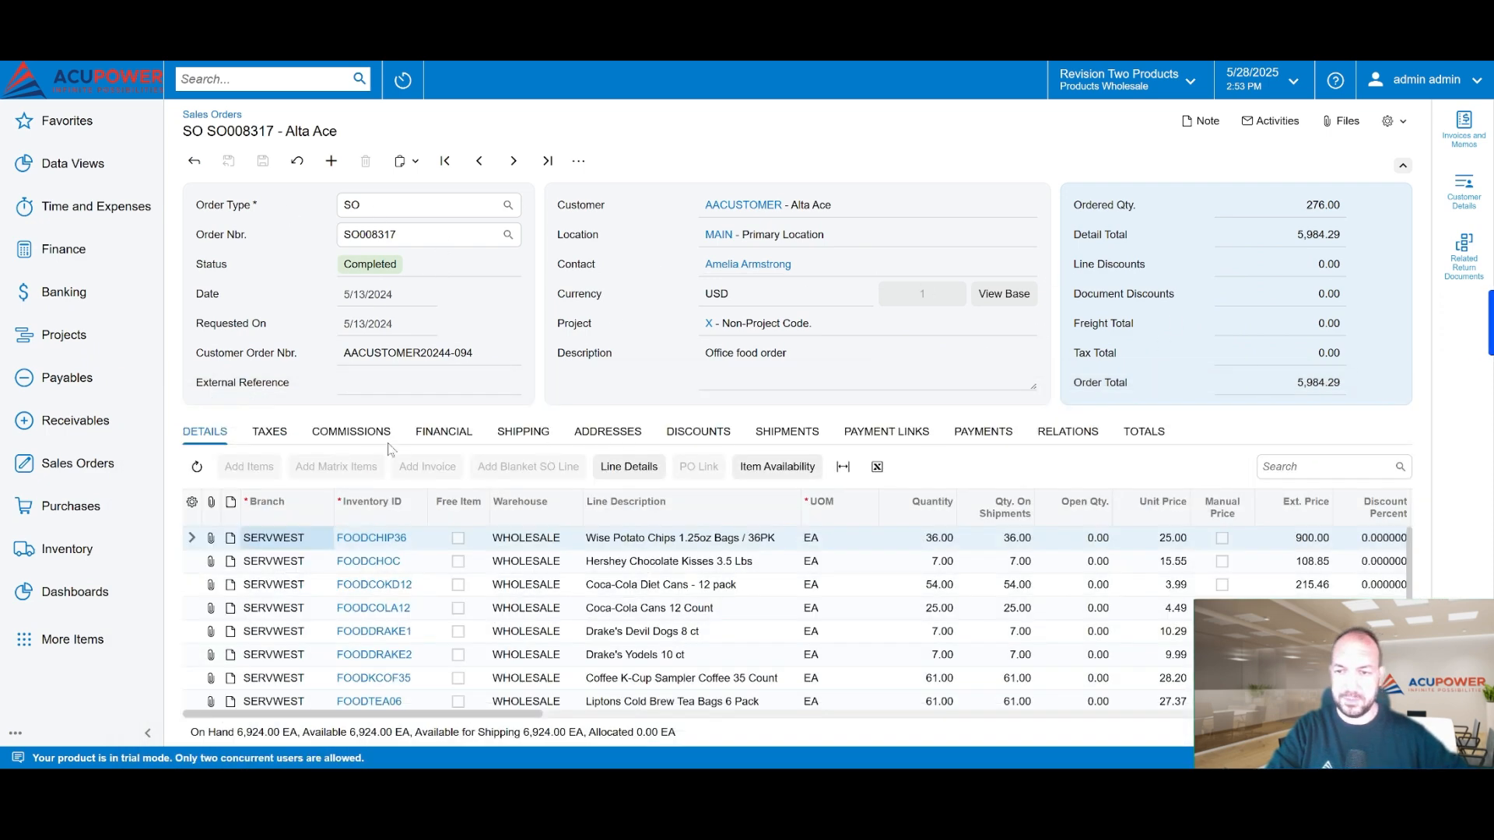
Step: Compare the captured classic Shipping view with the delivery, order shipping, freight and dimension settings in the Modern UI
key(alt+Tab)
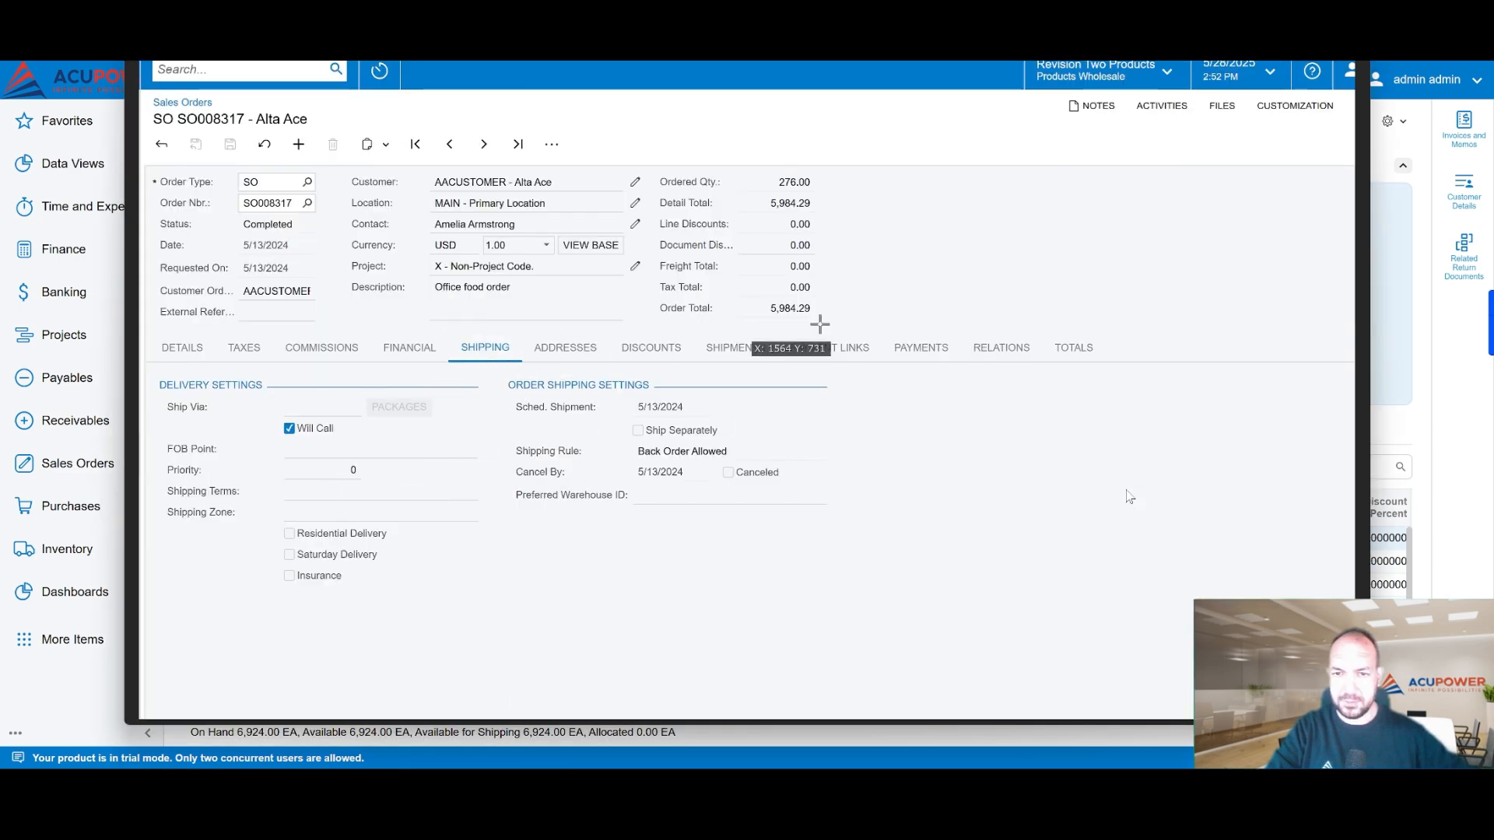
click(1403, 430)
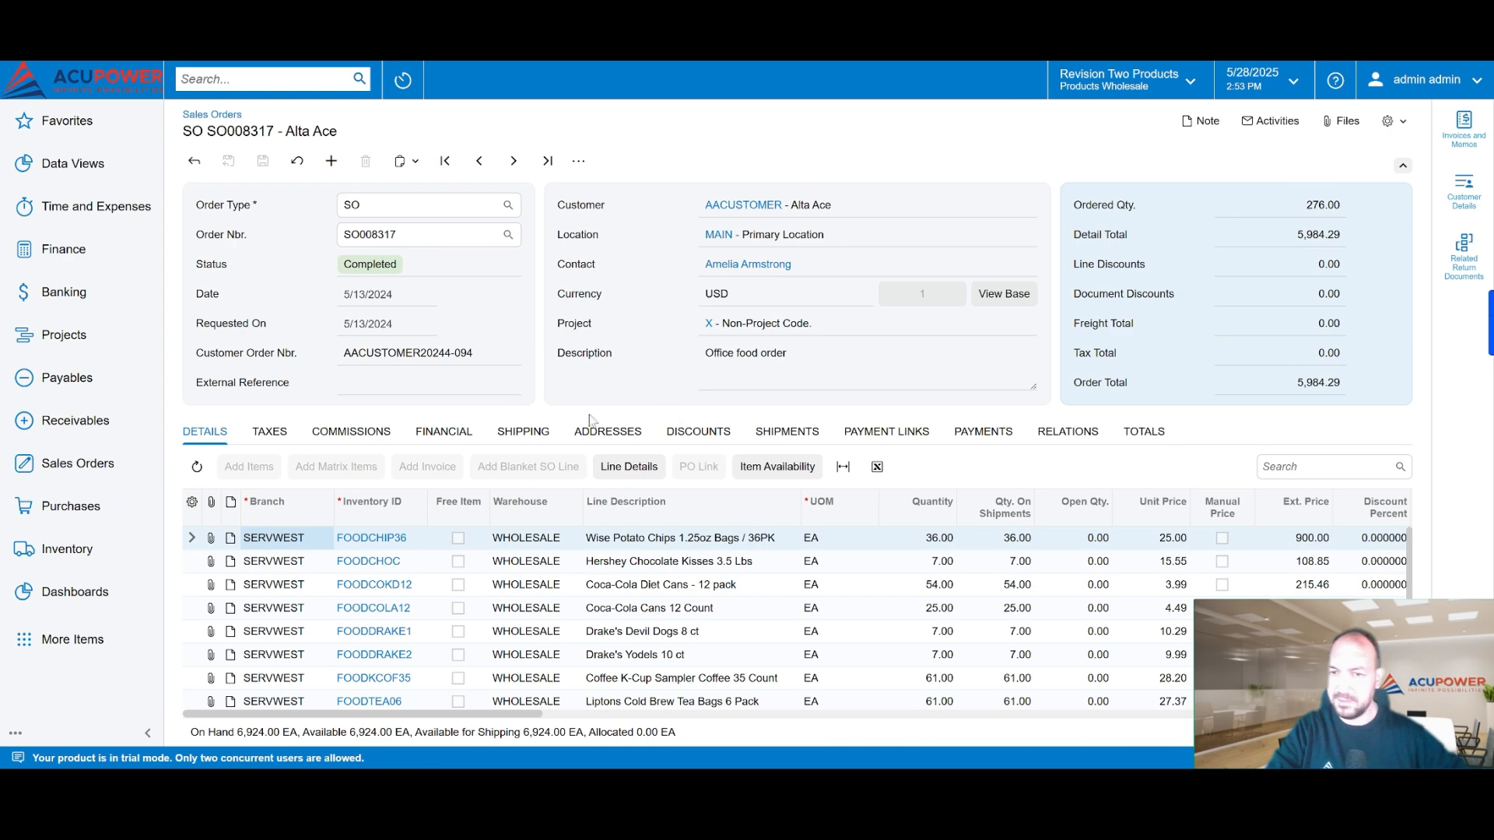
click(535, 431)
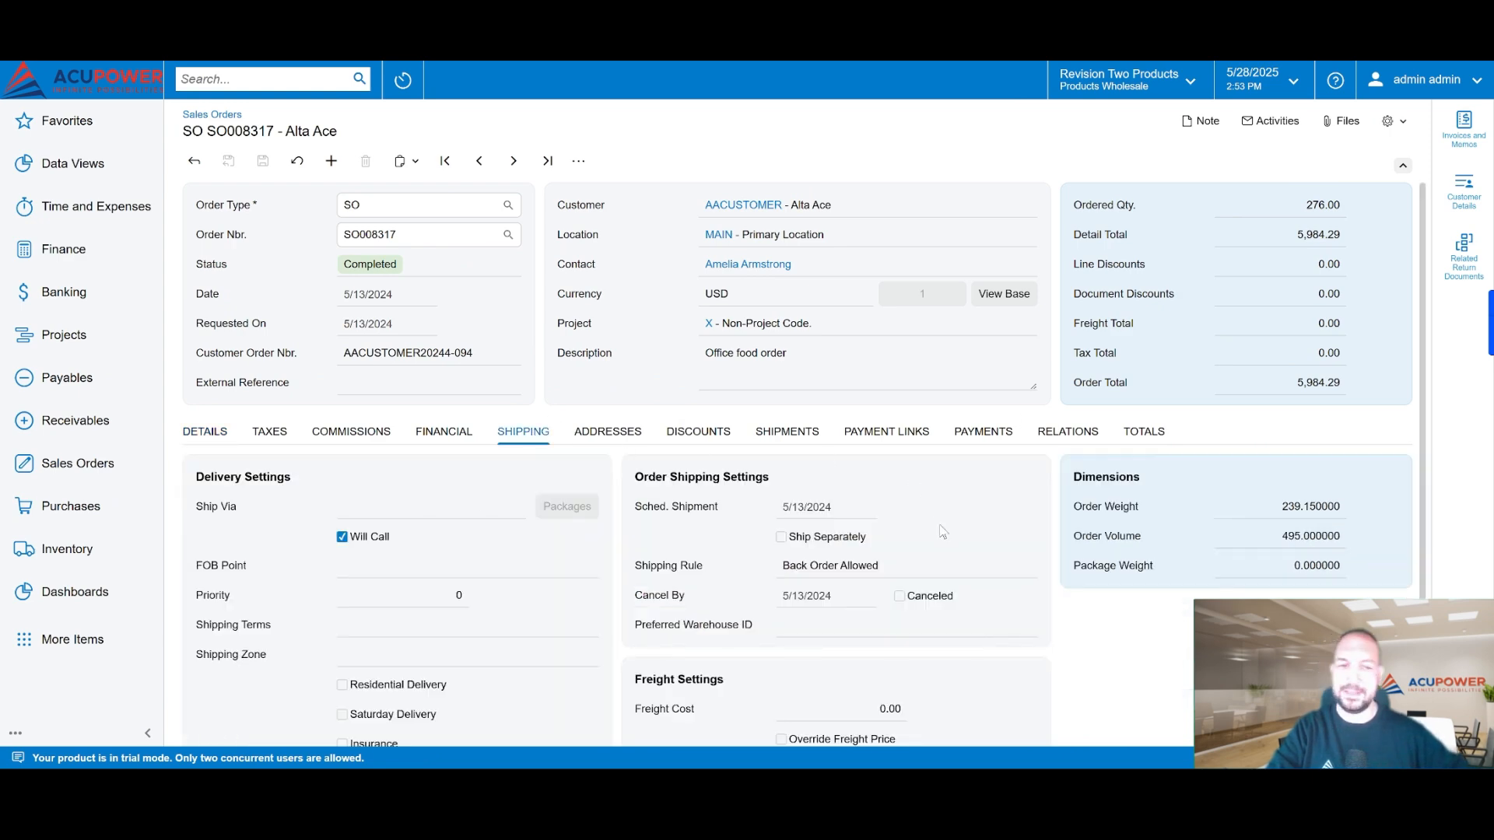
scroll(899, 517, down, 3)
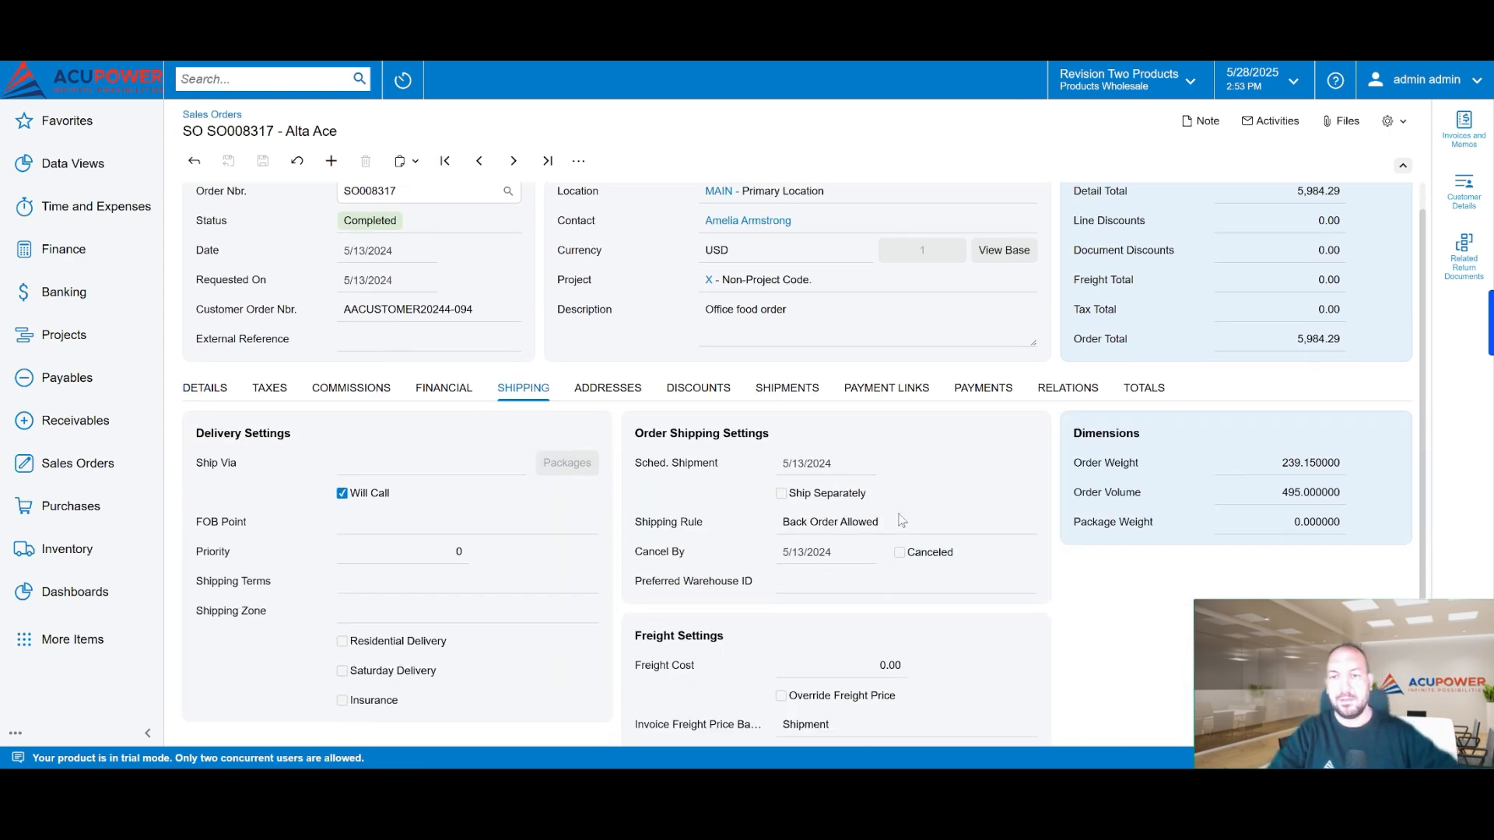
scroll(899, 517, up, 3)
scroll(429, 464, down, 3)
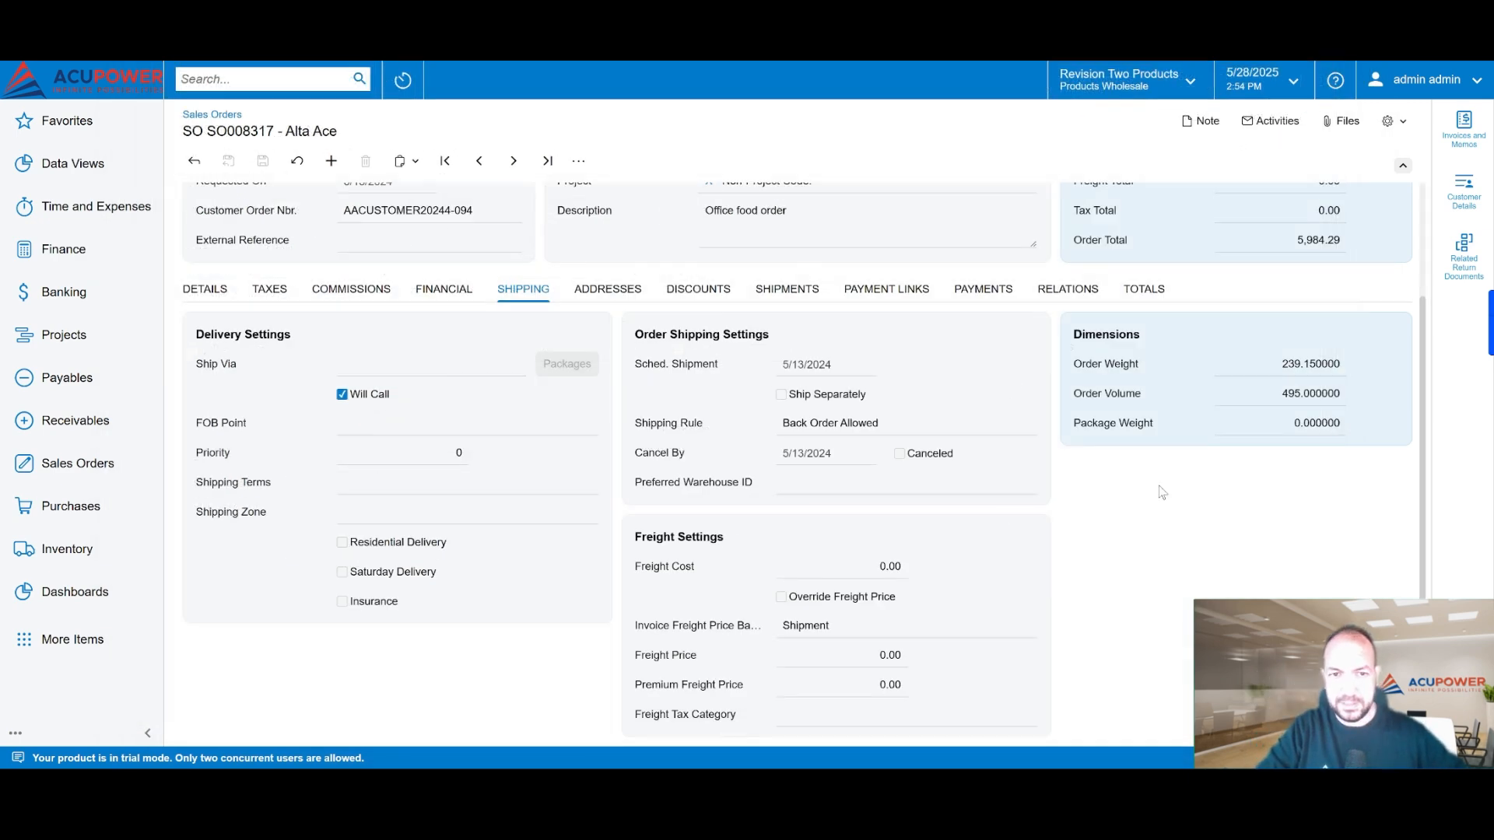
scroll(567, 425, up, 2)
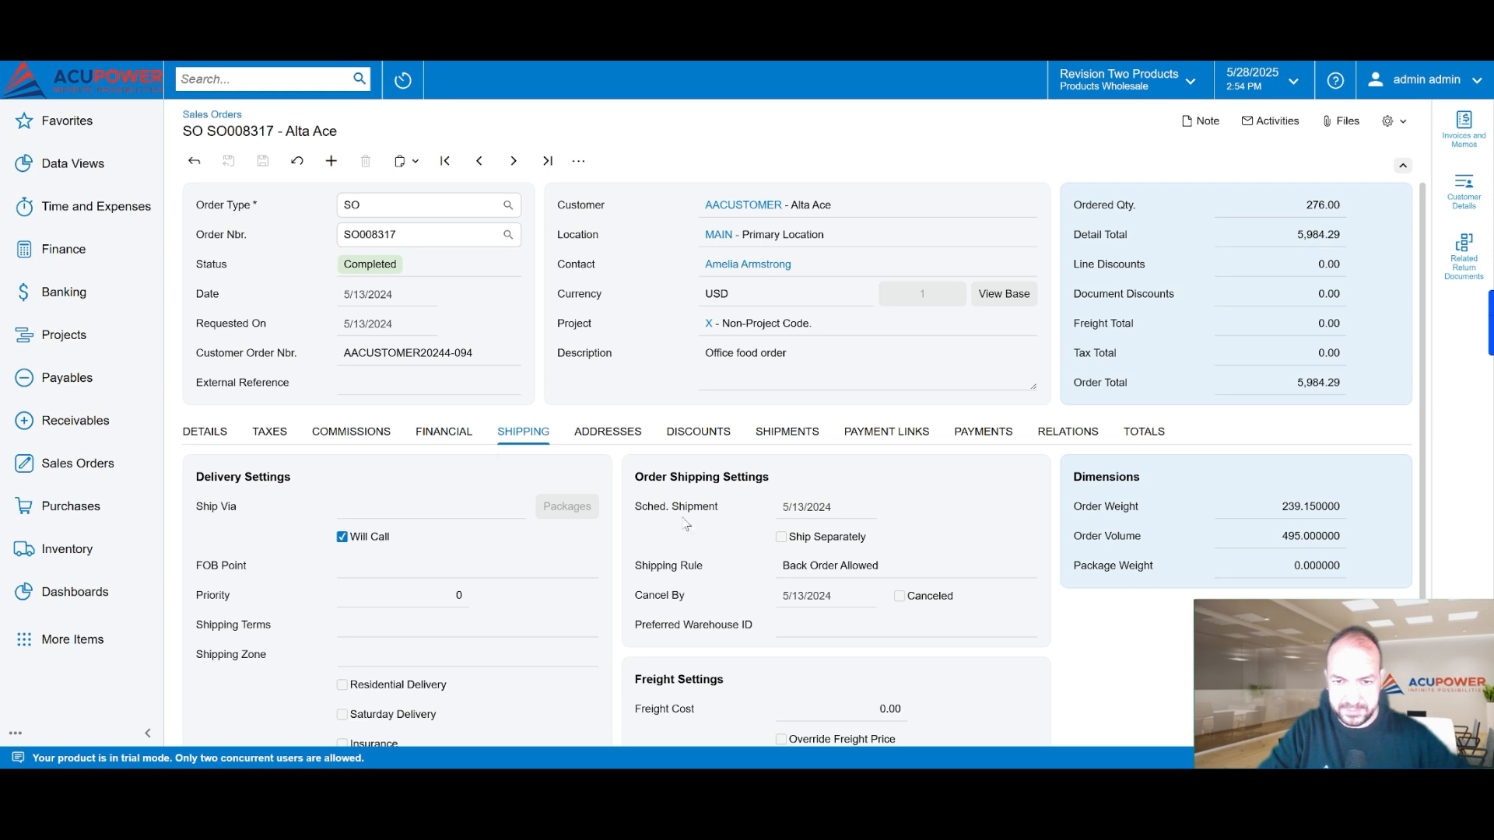
Step: Return to the order's Details lines and start Screen Configuration for the Sales Orders form
click(204, 431)
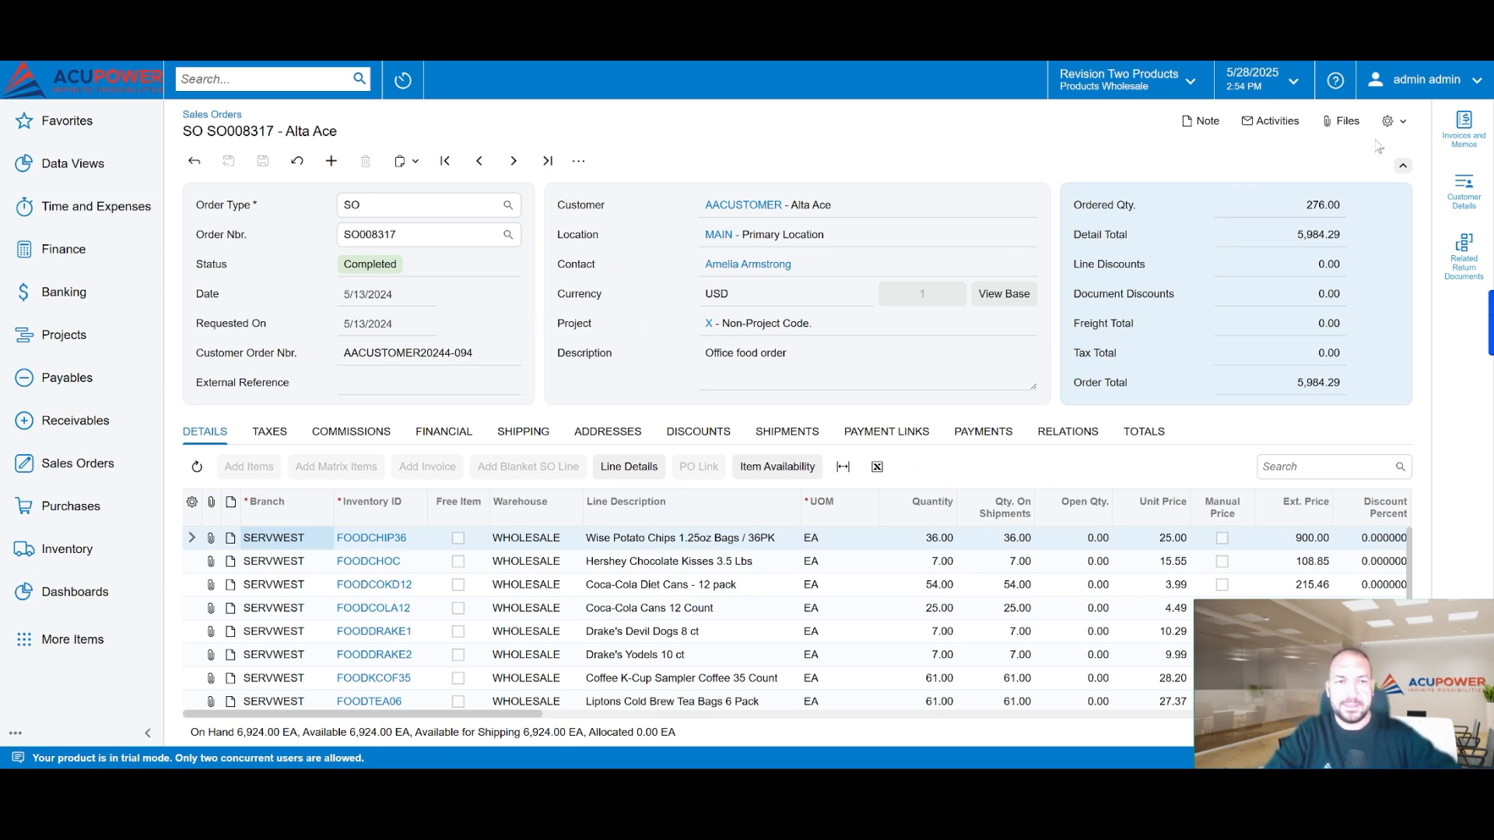
click(1391, 122)
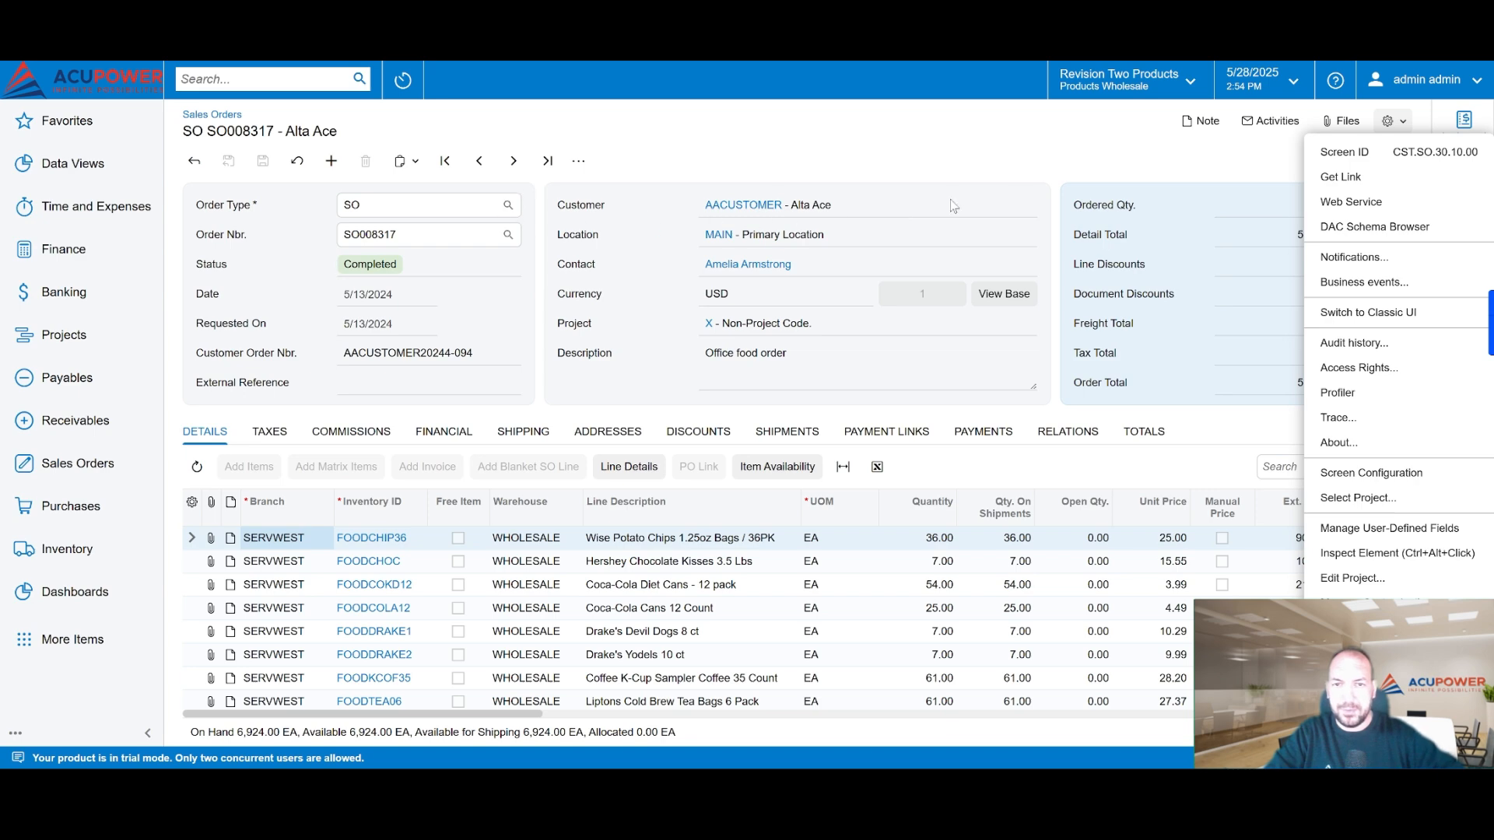
click(1393, 483)
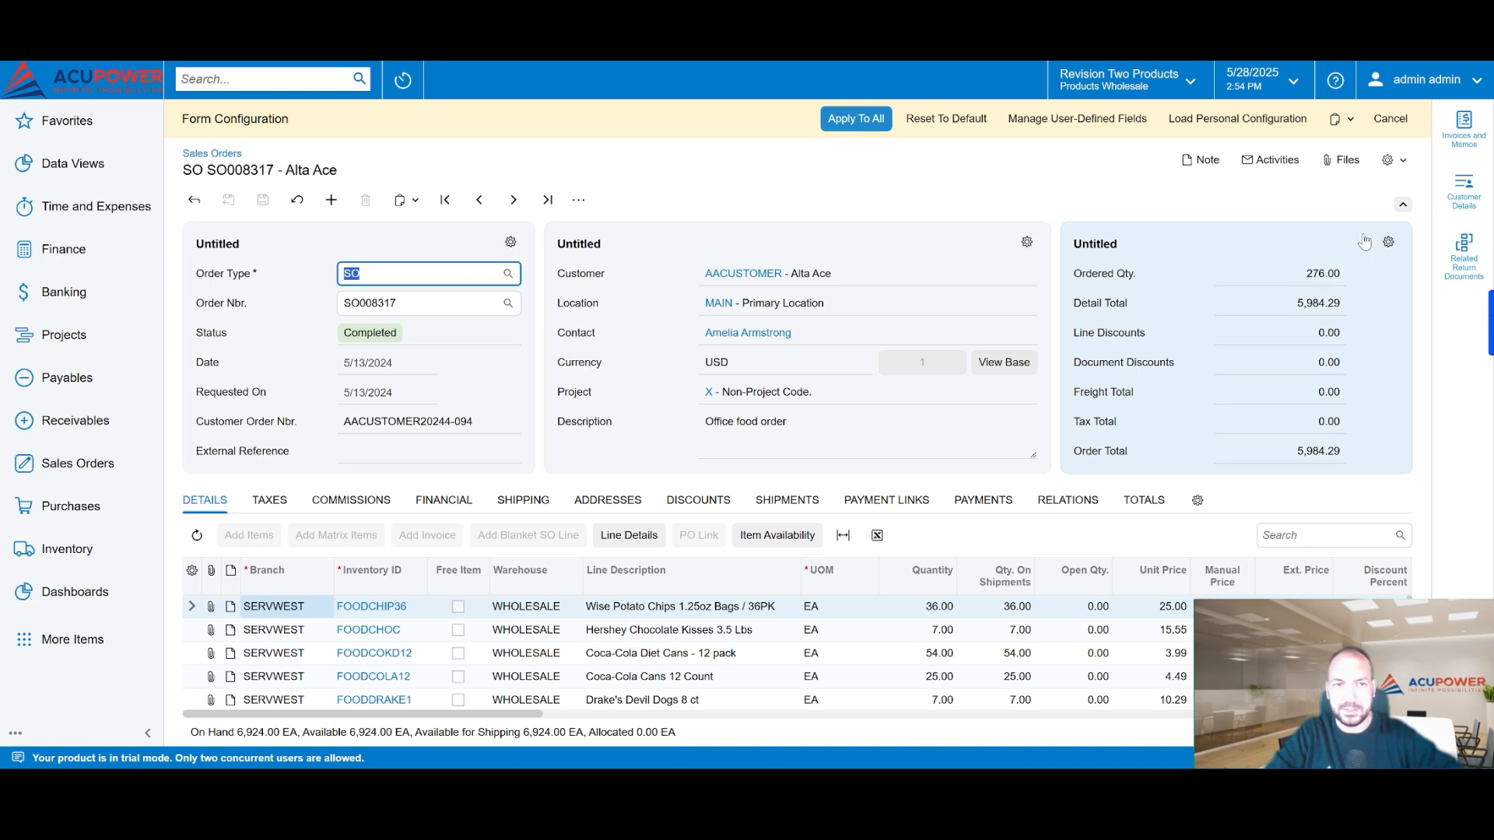
Step: Hide the Customer field in the order header's middle section and apply the section configuration
click(1024, 248)
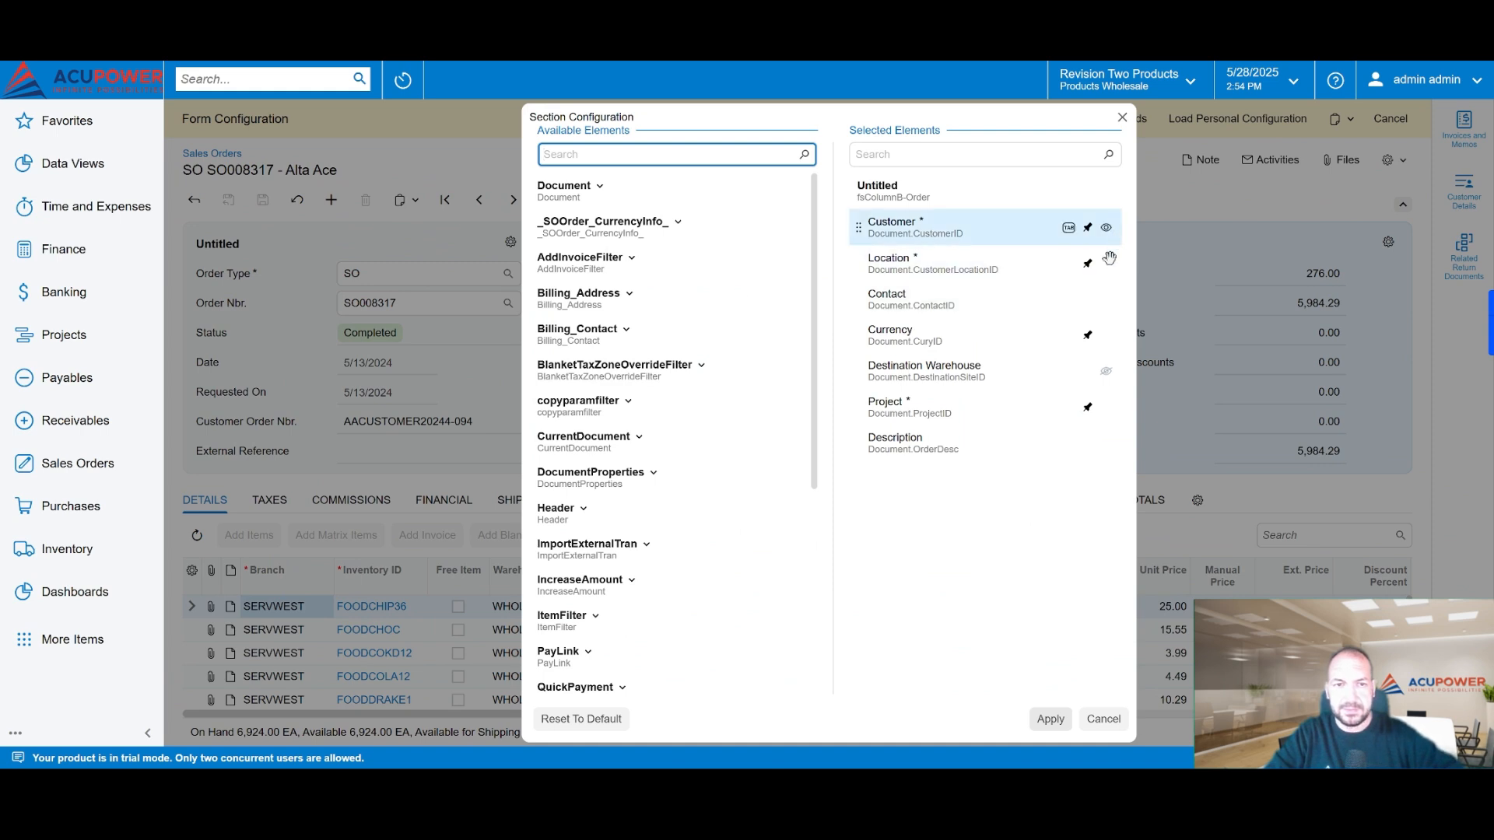
click(1105, 371)
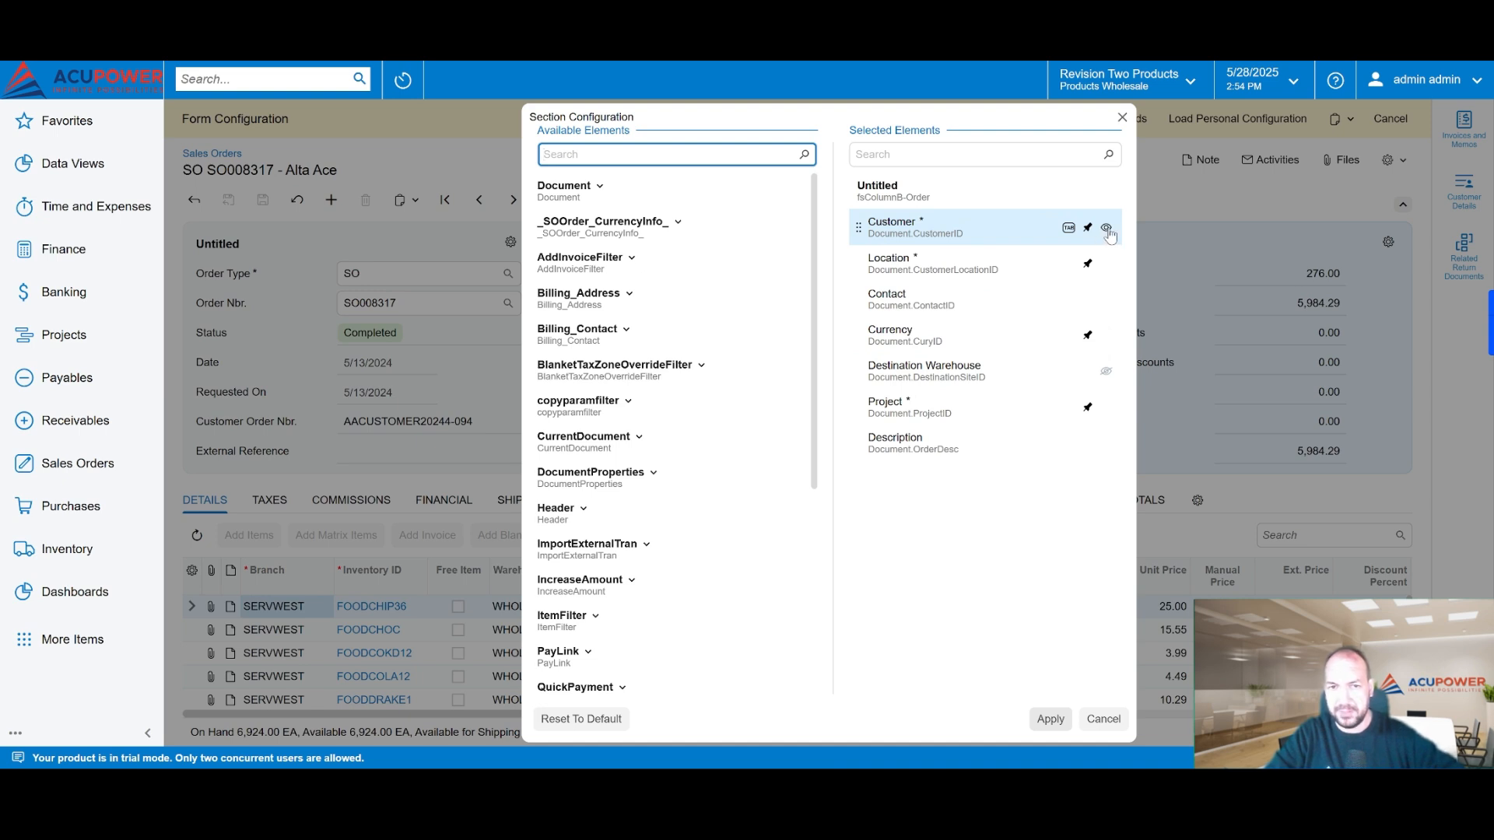
drag(813, 120, 819, 638)
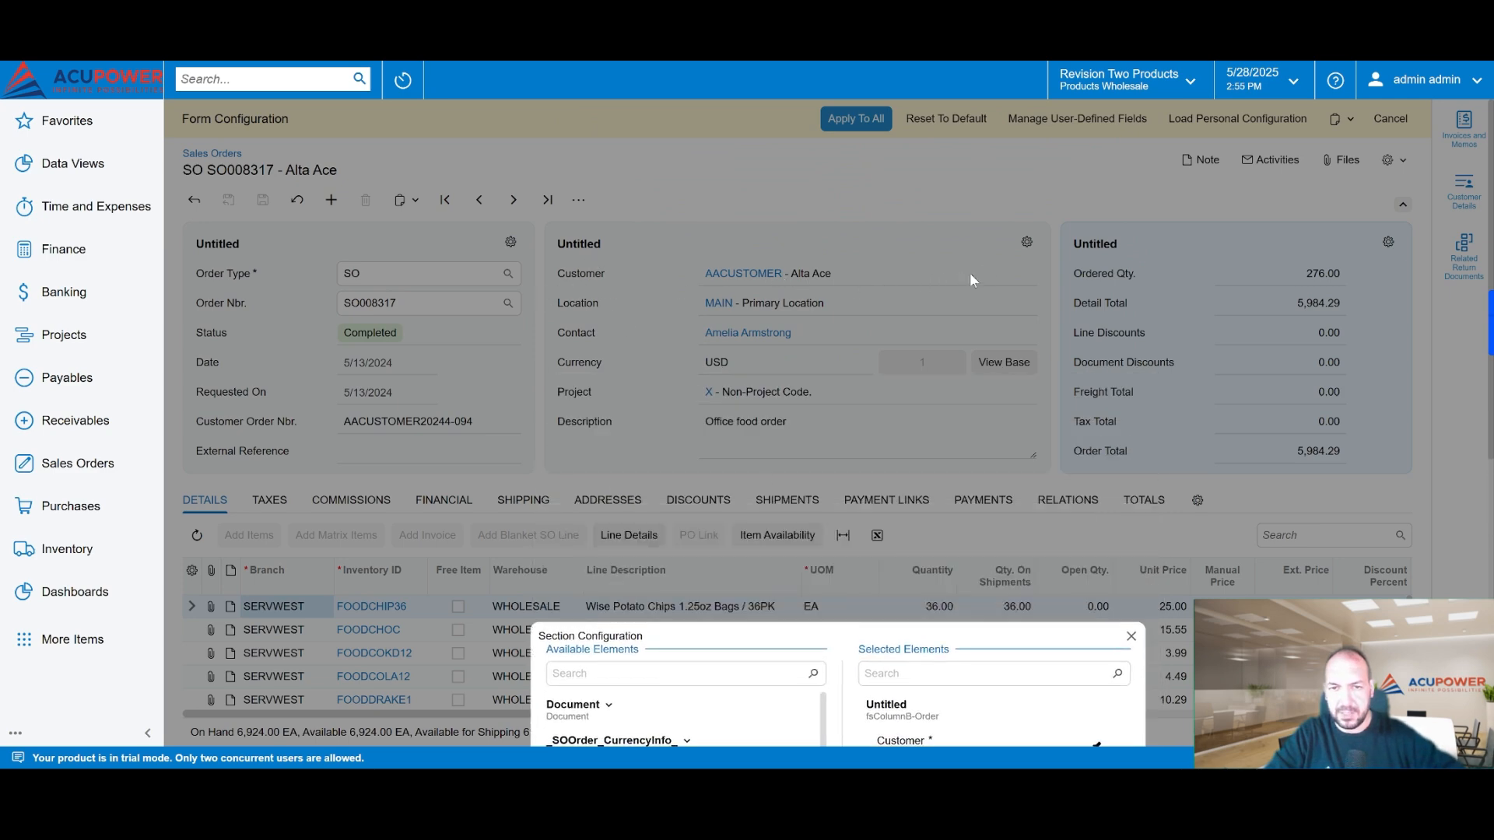
drag(800, 633, 856, 171)
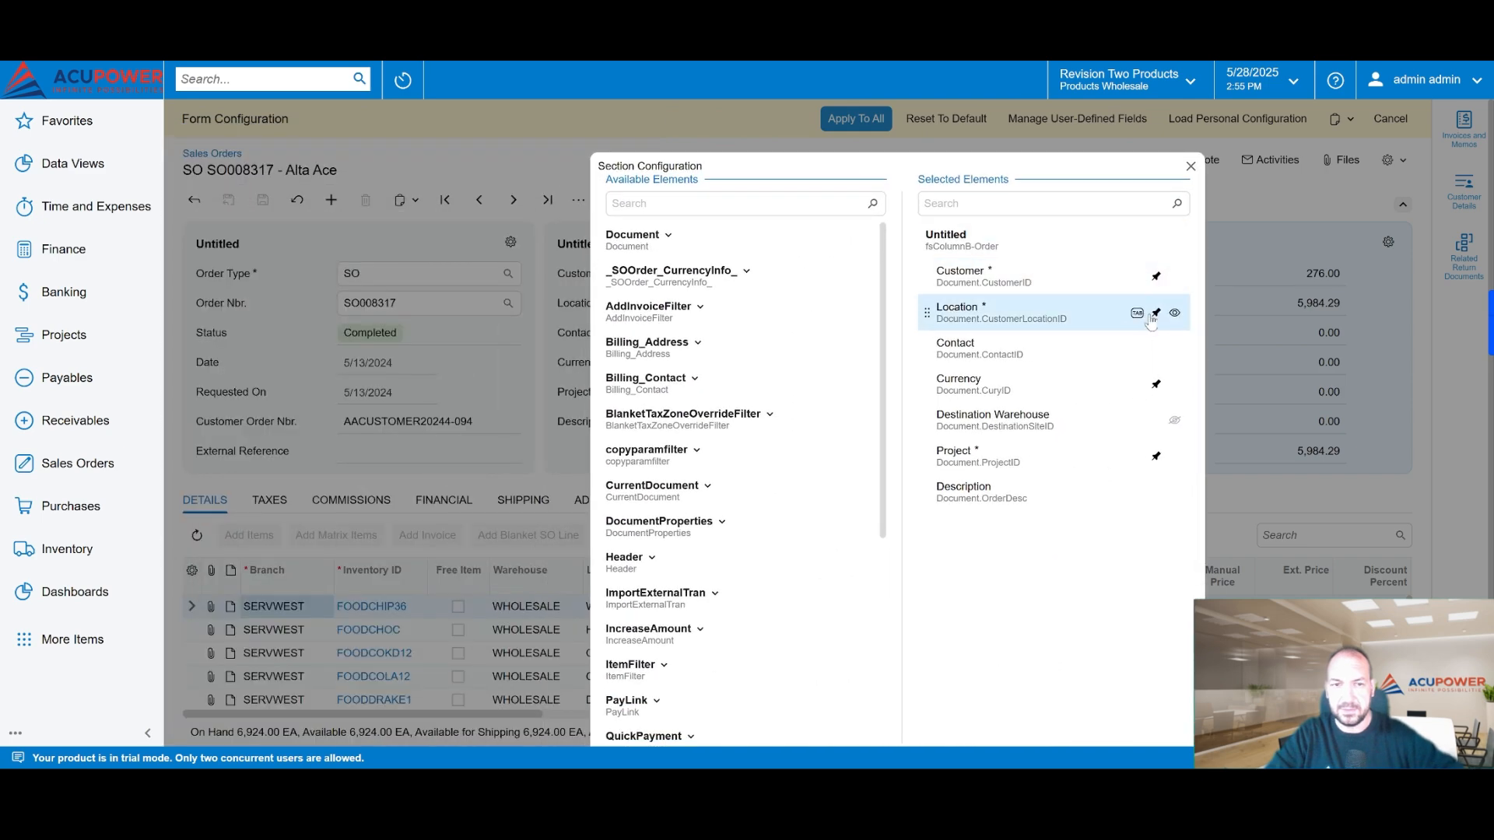
click(1175, 278)
drag(886, 168, 968, 91)
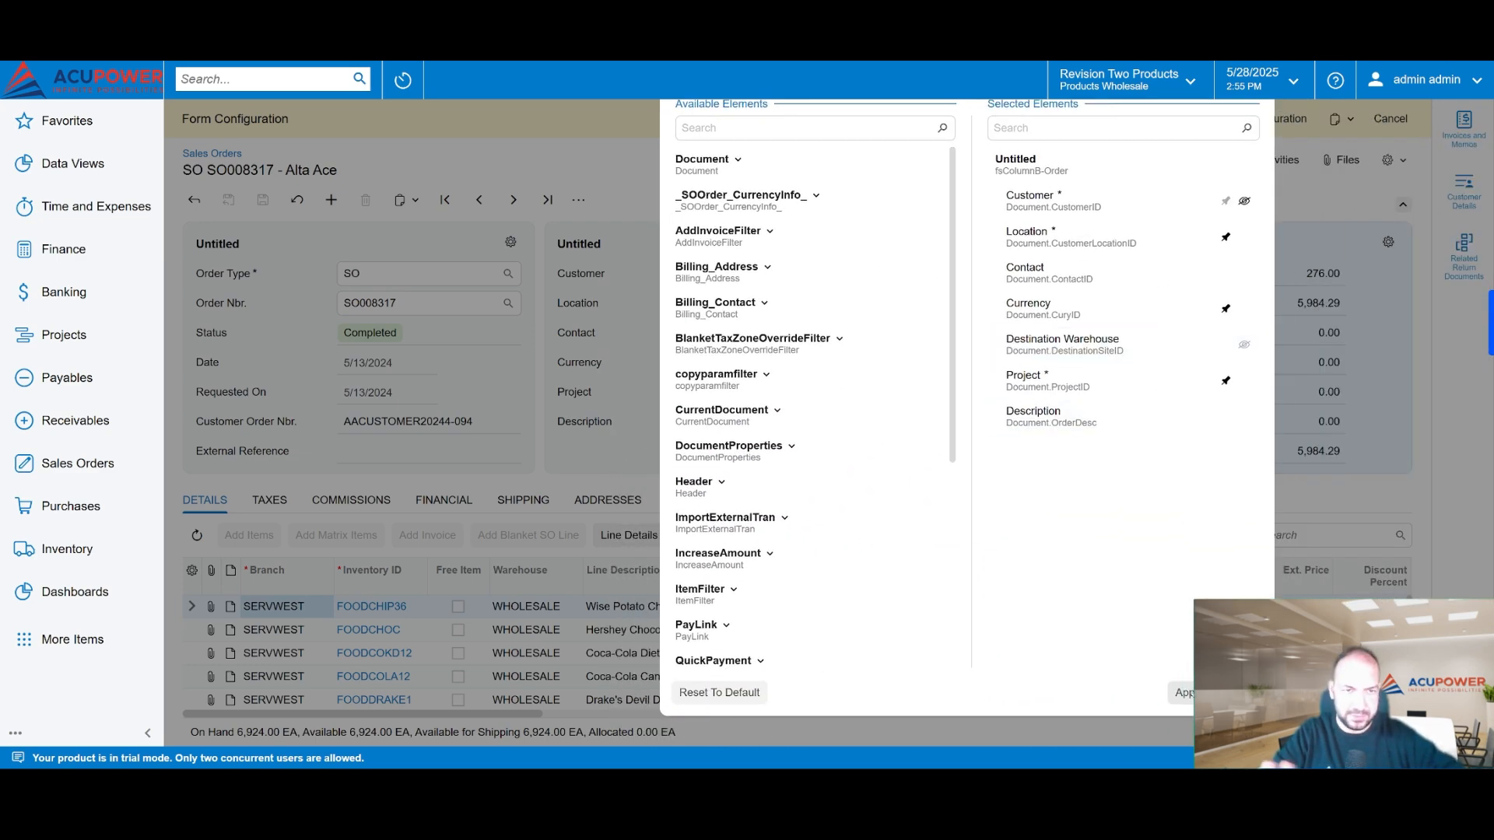
click(1183, 693)
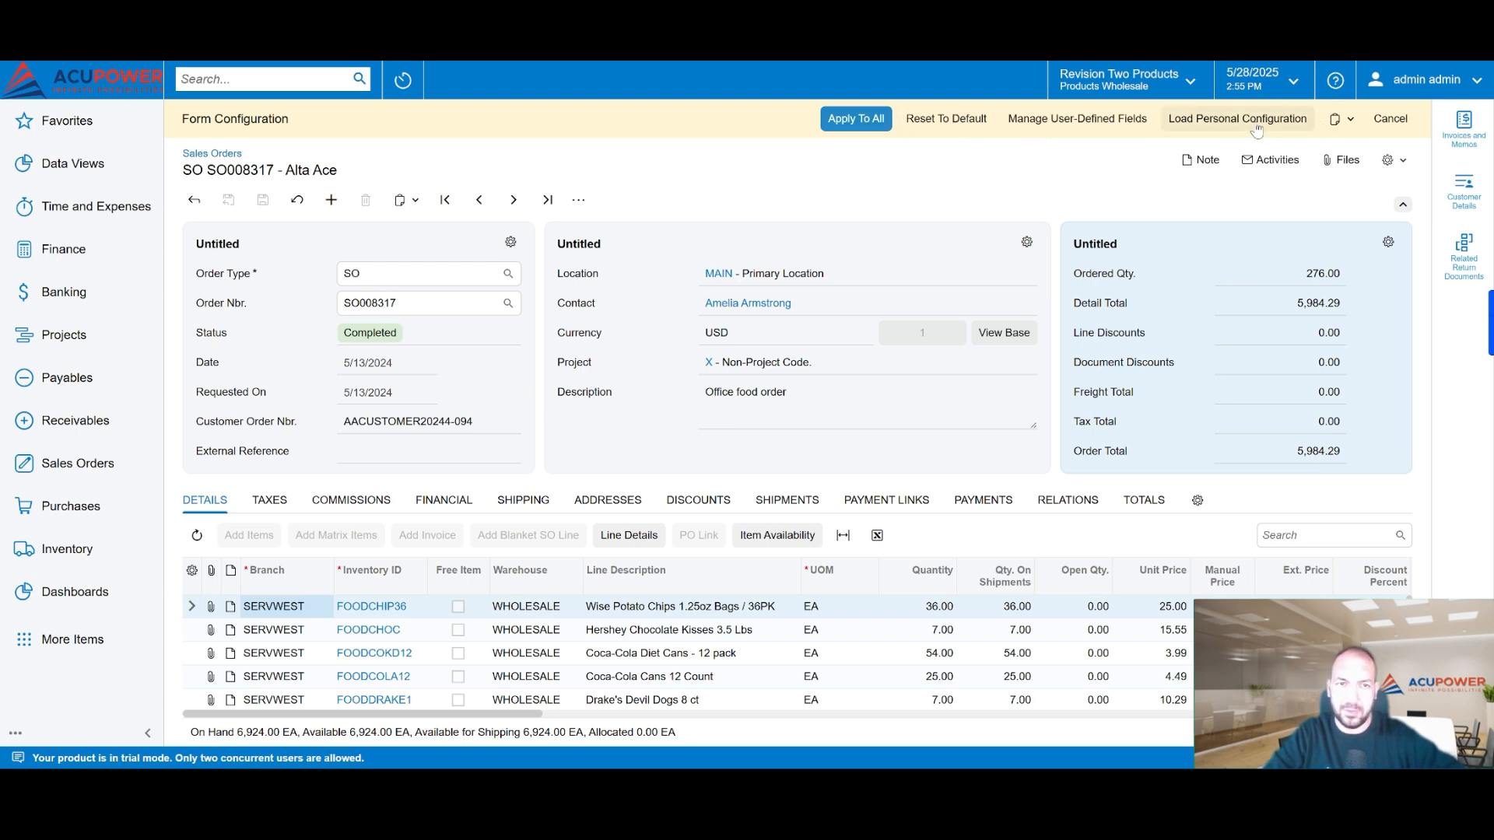
Step: Inspect the user selection for loading a personal configuration, close it, and check the configuration export and import options
click(1341, 118)
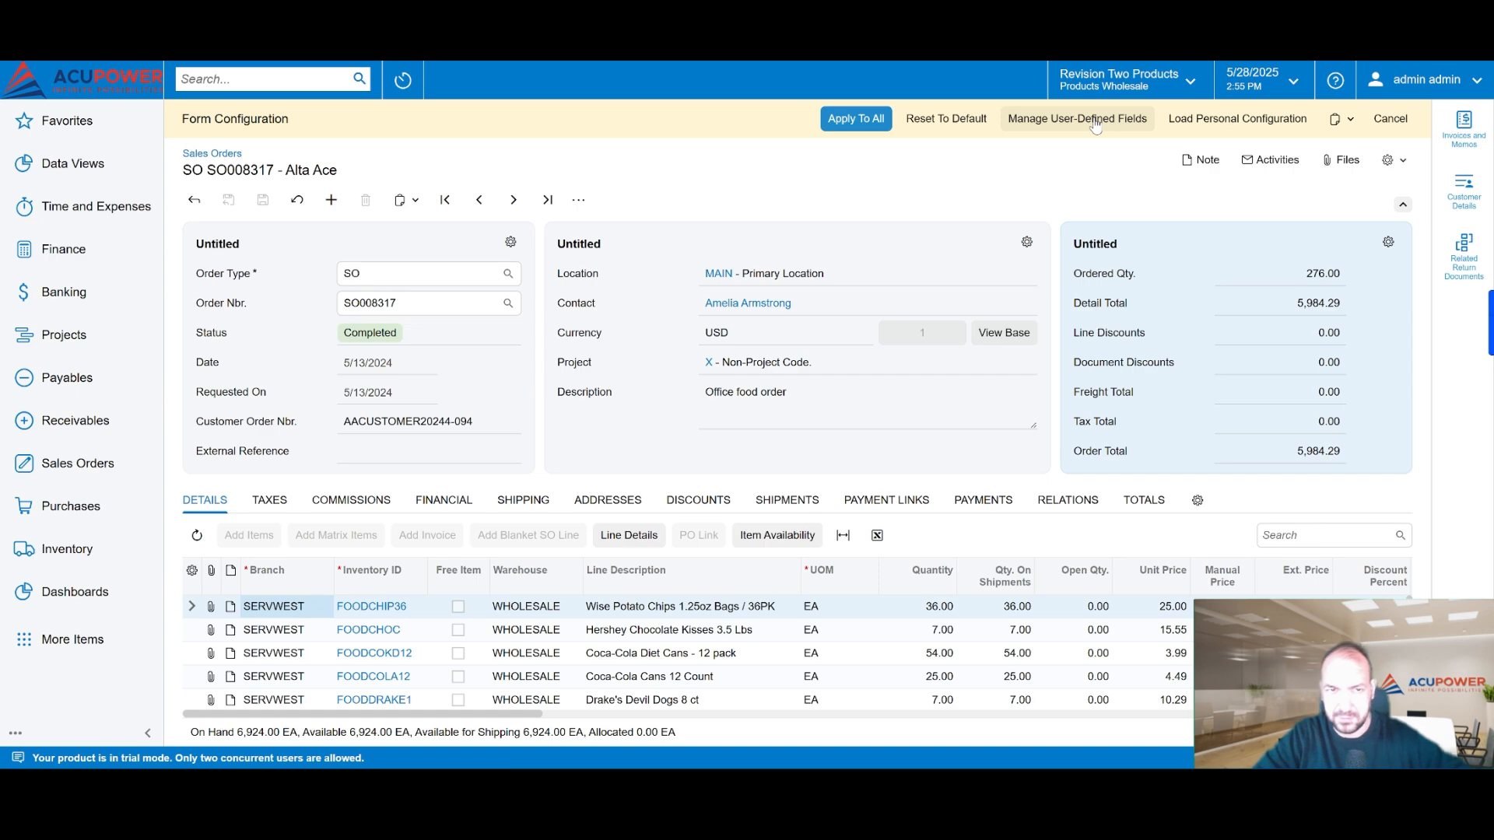
click(1277, 131)
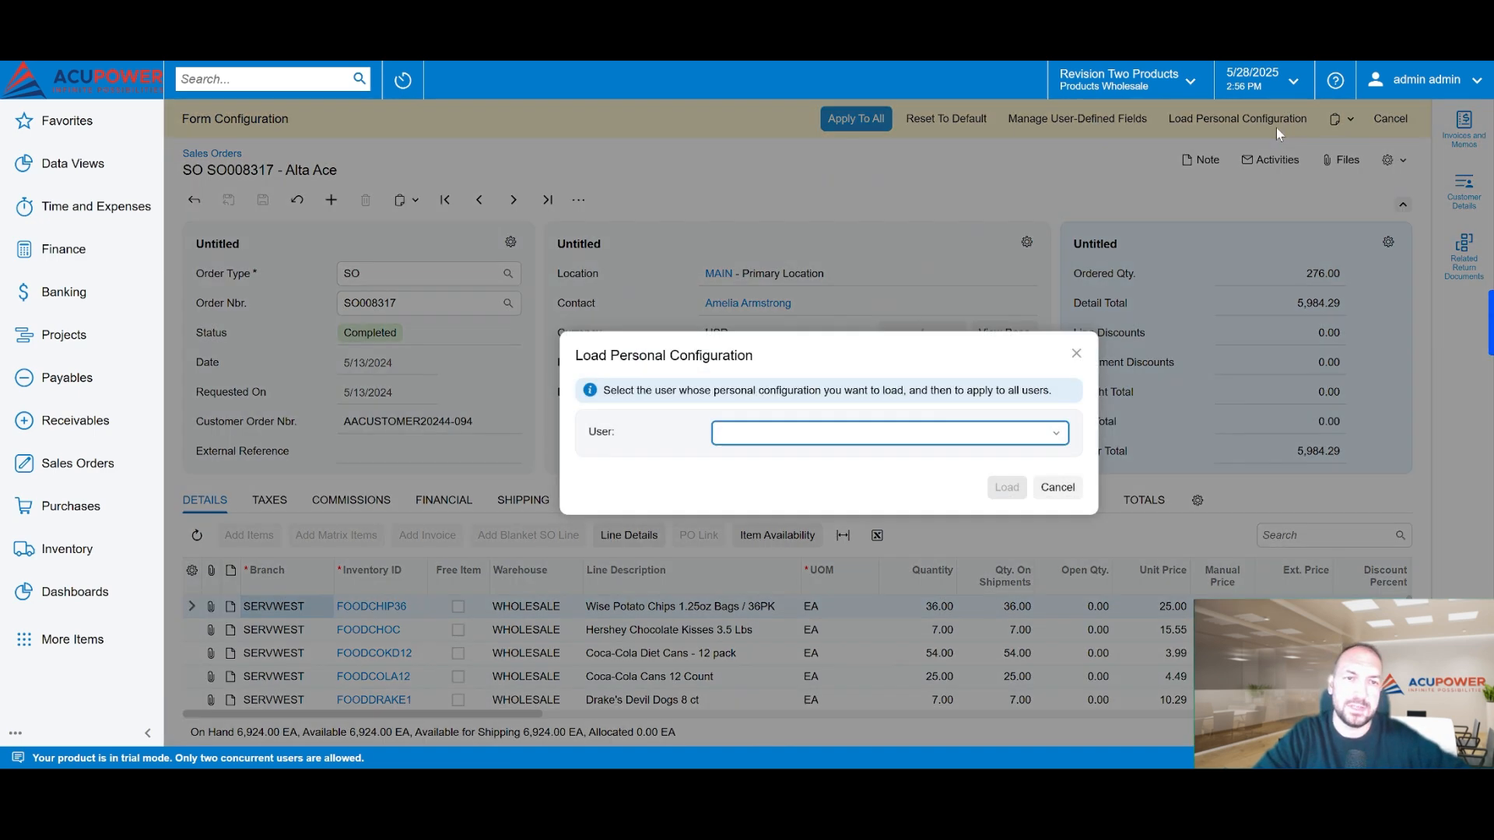
click(1056, 436)
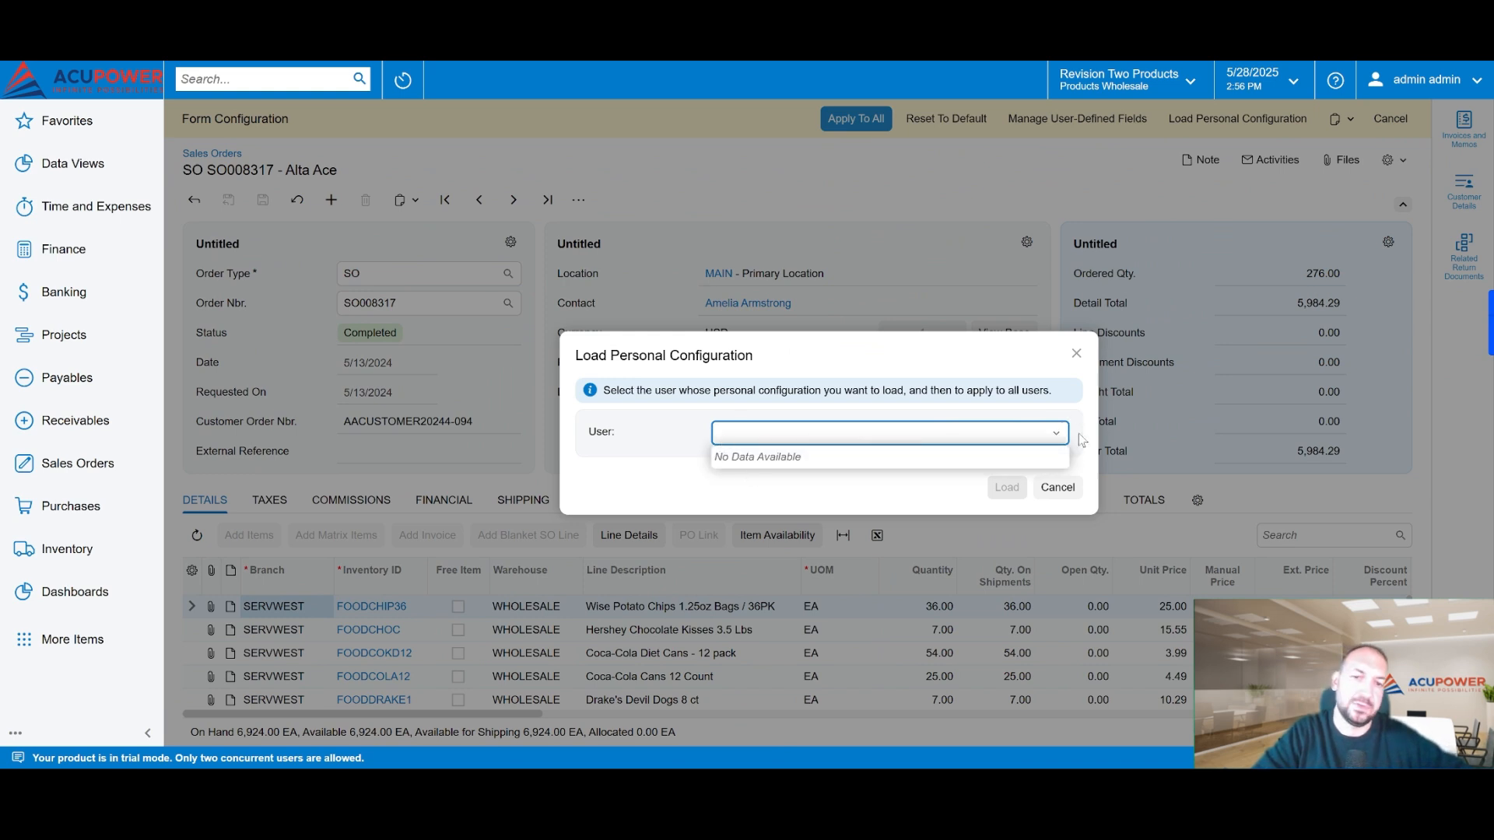
click(1072, 363)
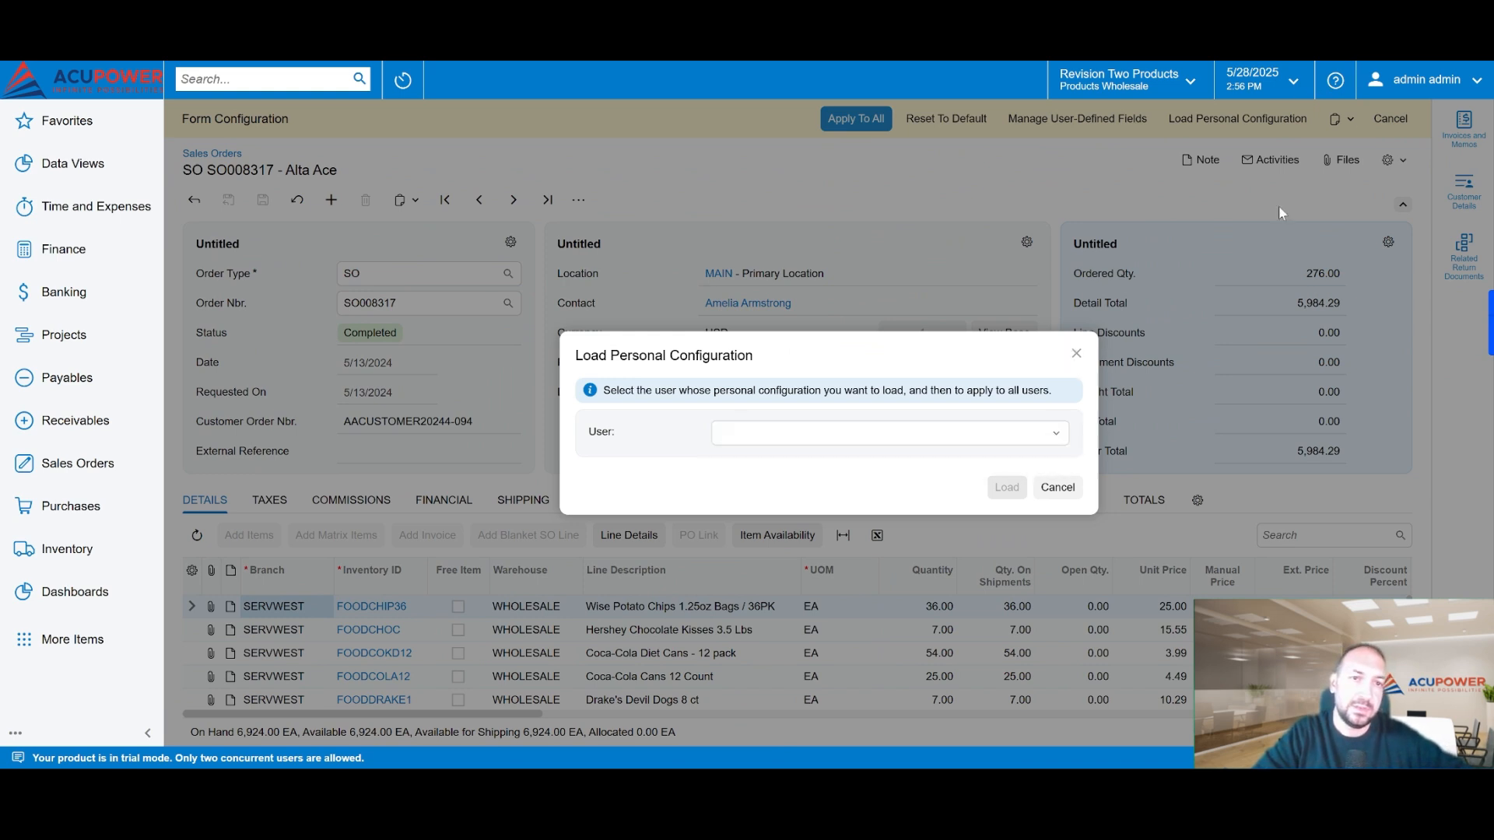
click(1076, 354)
click(1352, 119)
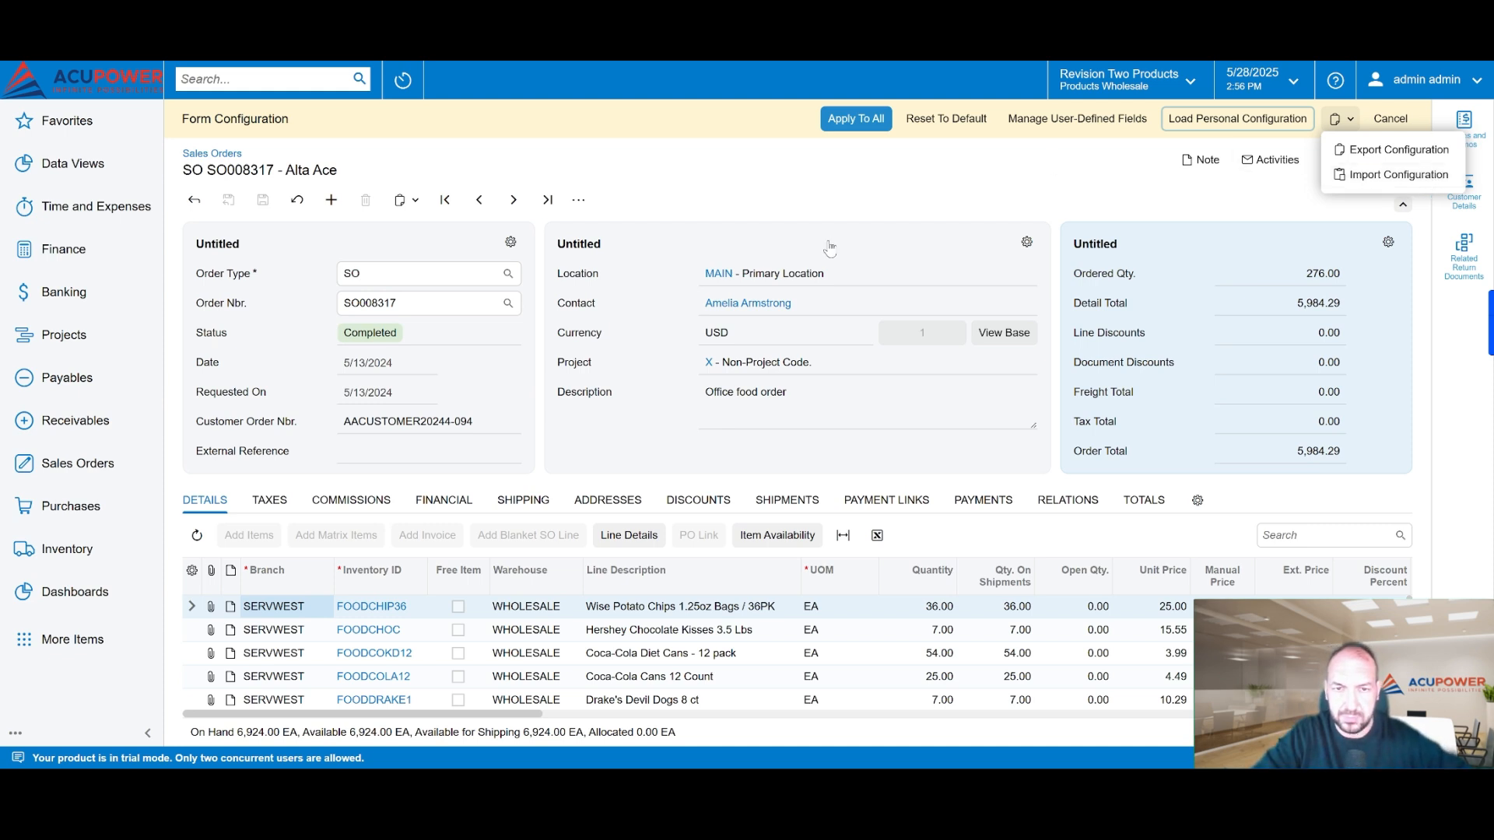
click(848, 204)
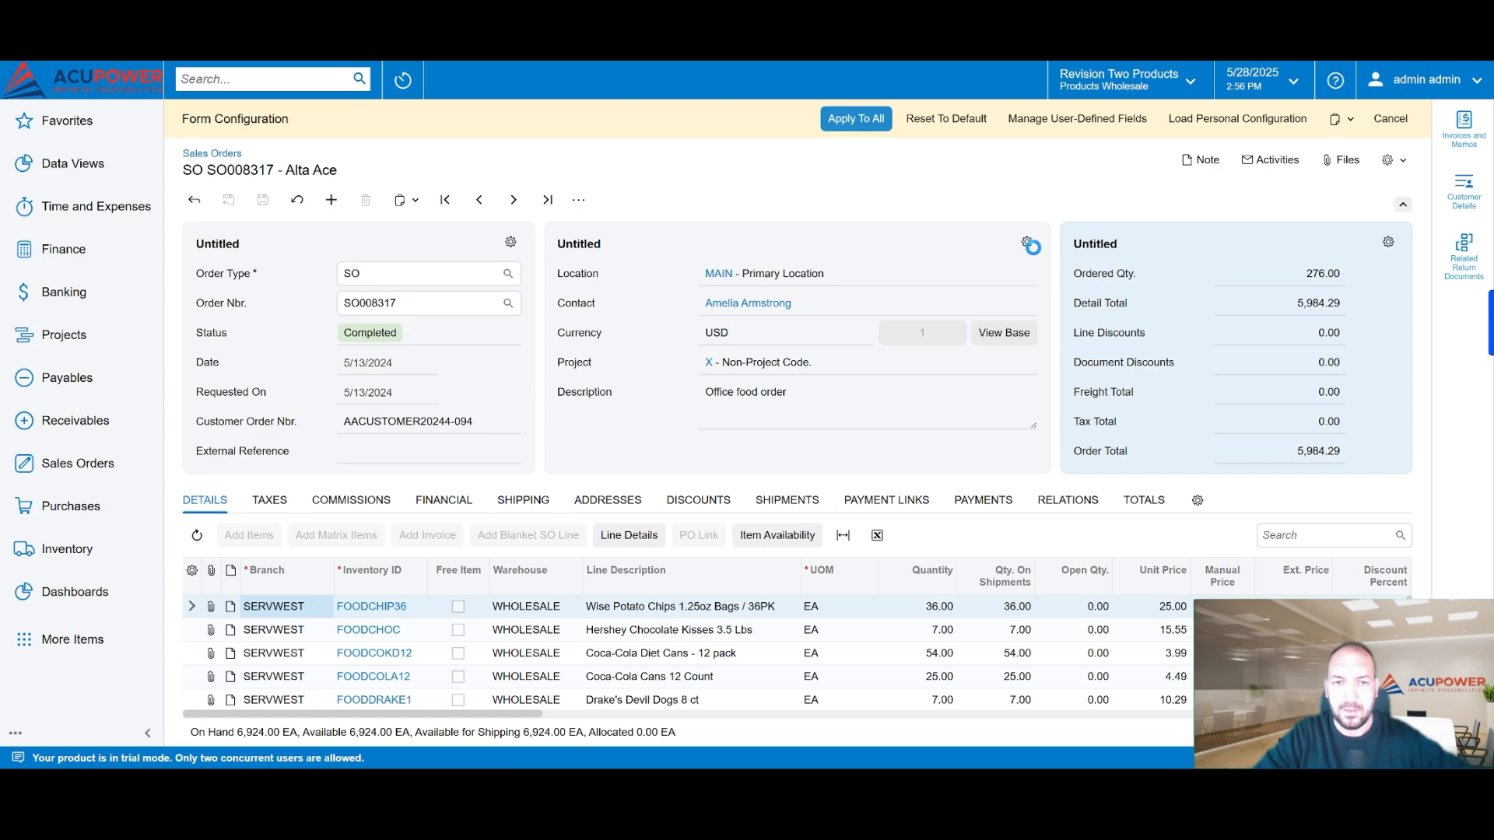
Step: Unhide the Customer field in the order header's middle section, move Description above it, and apply the section configuration
click(1027, 242)
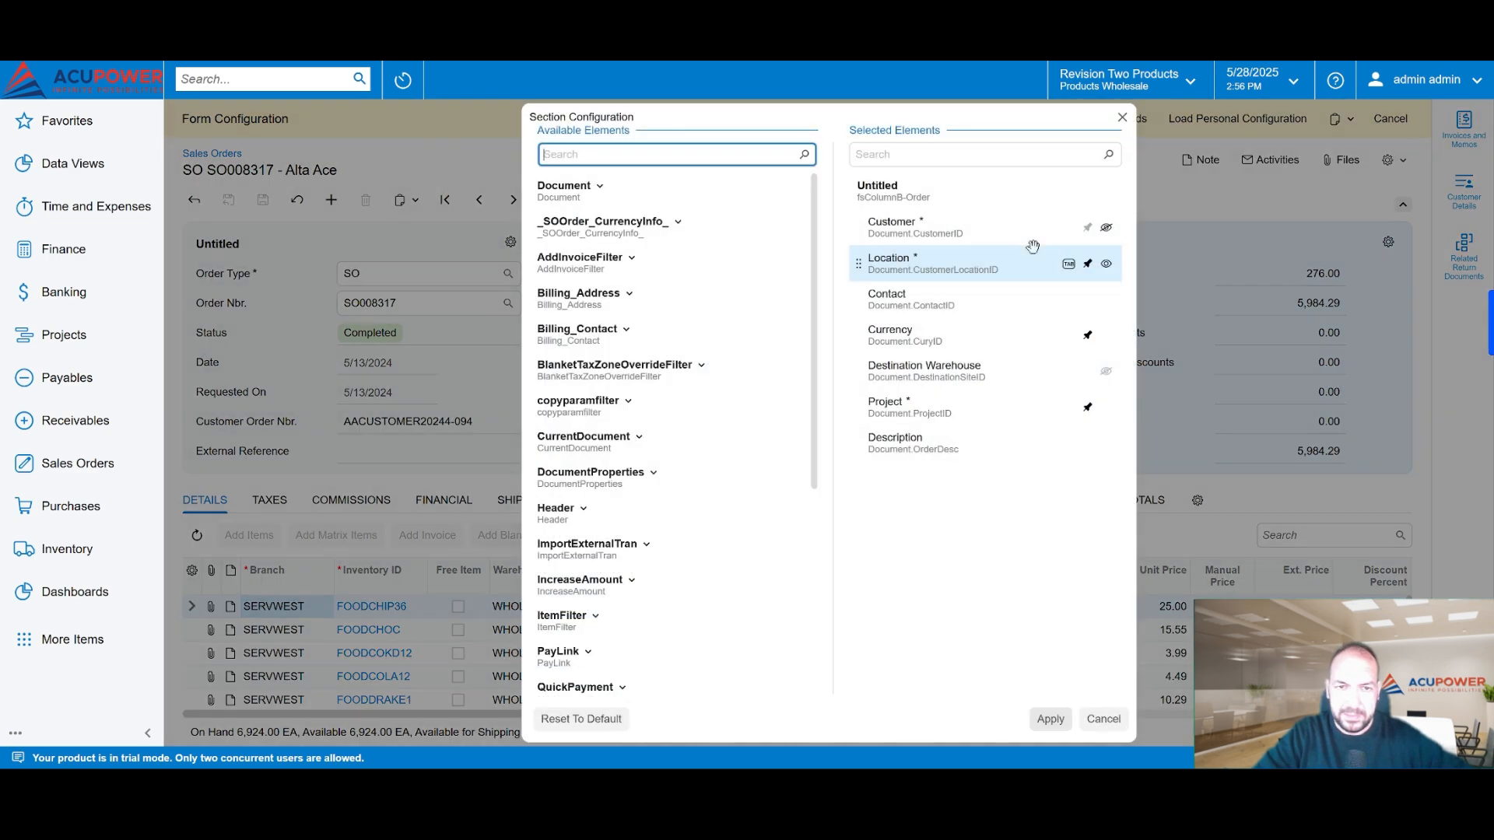
click(1106, 228)
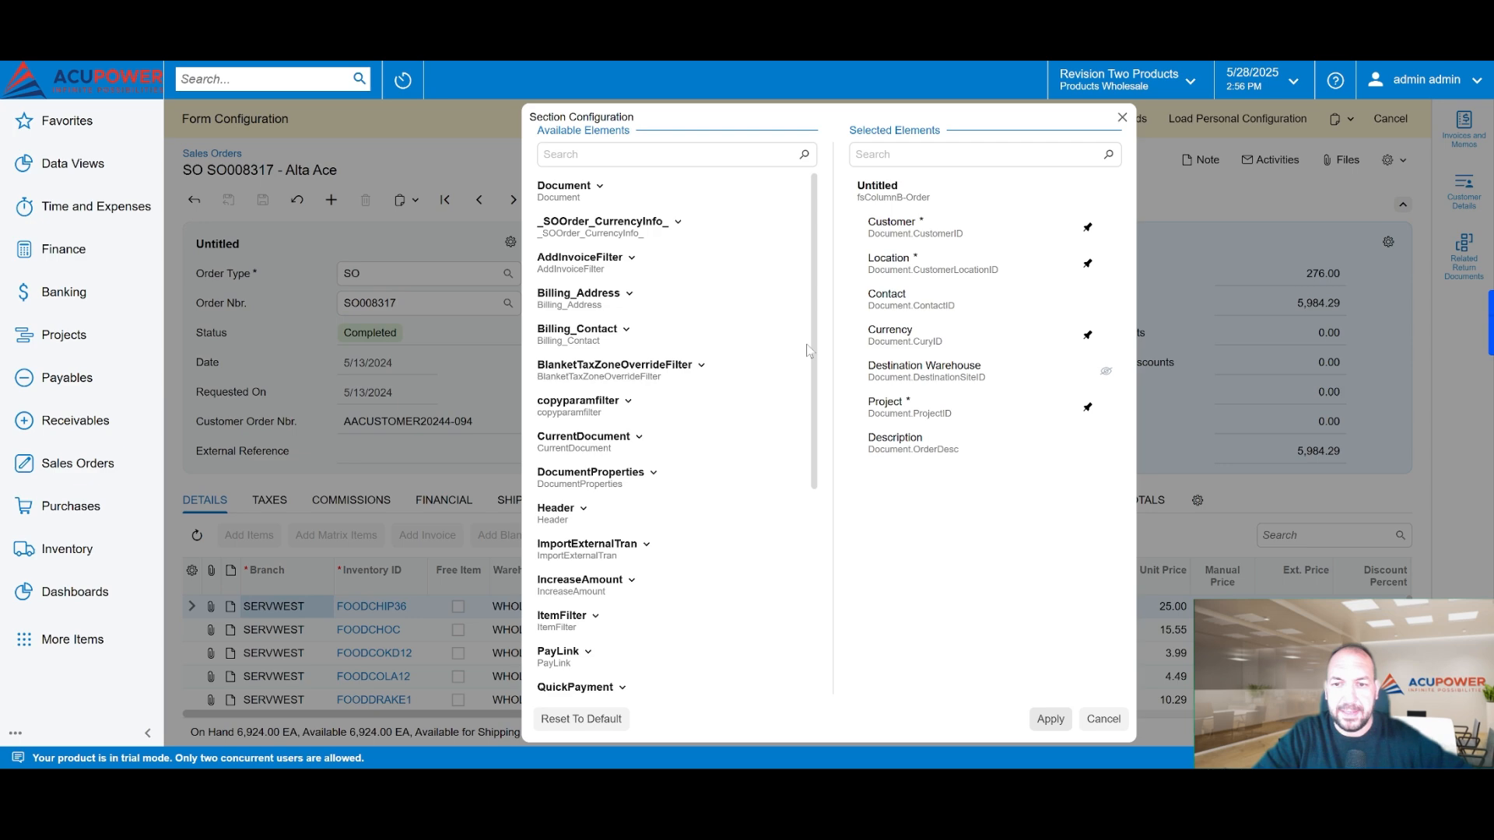
drag(843, 125, 1019, 174)
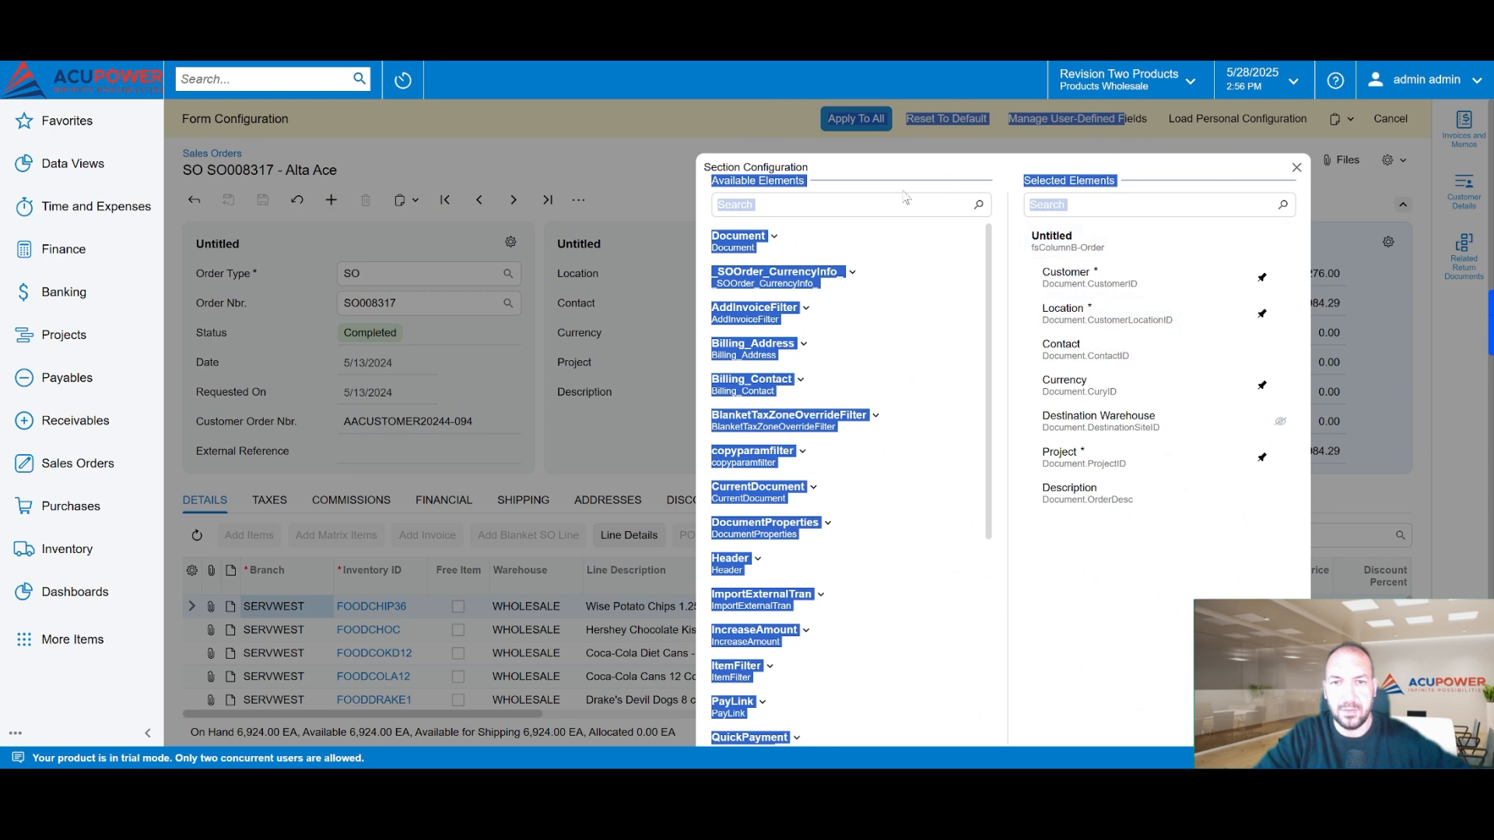
click(795, 204)
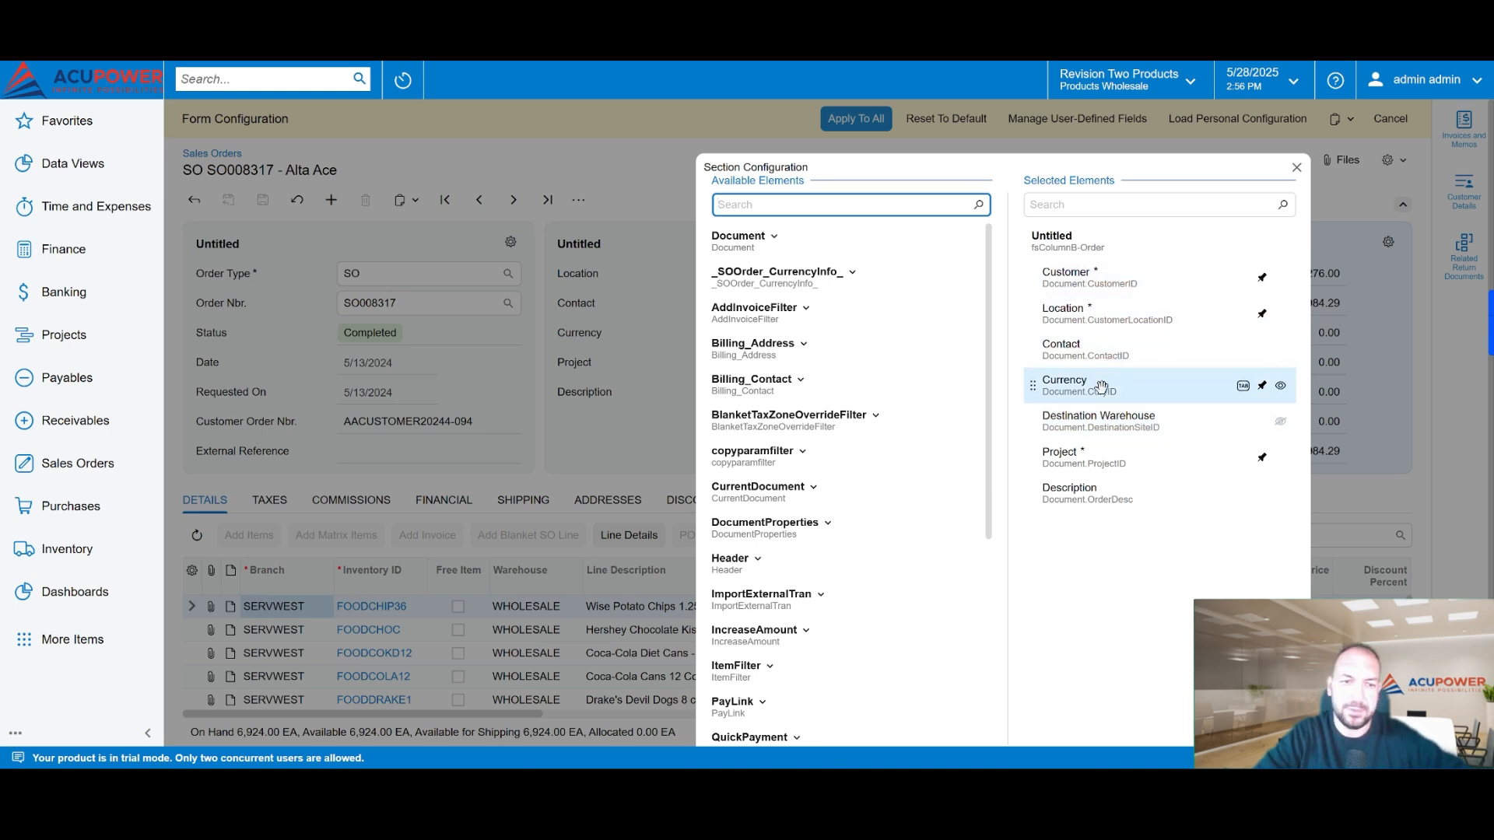
drag(1105, 498, 1103, 266)
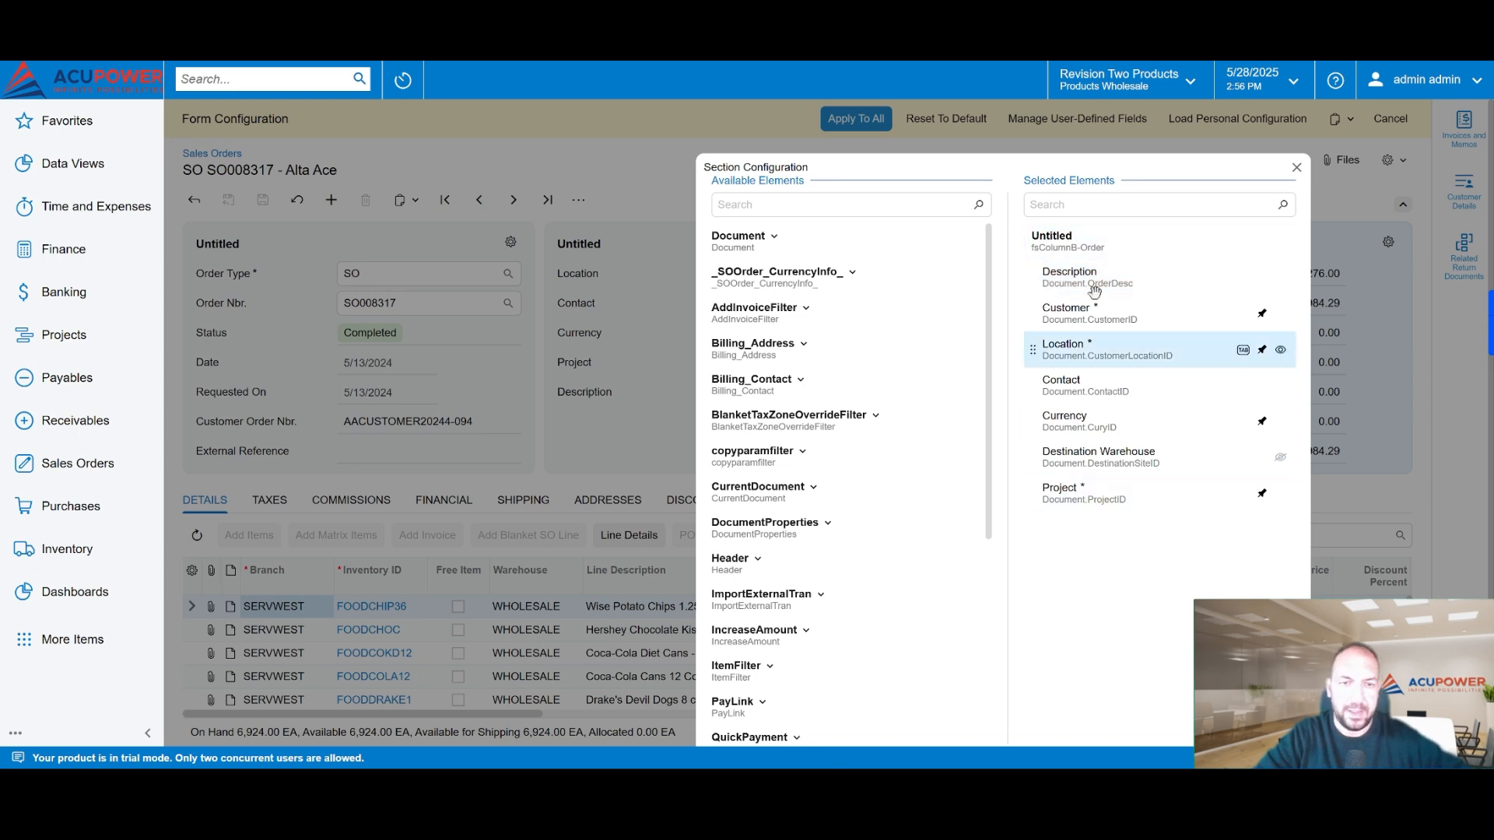
drag(963, 172, 1116, 106)
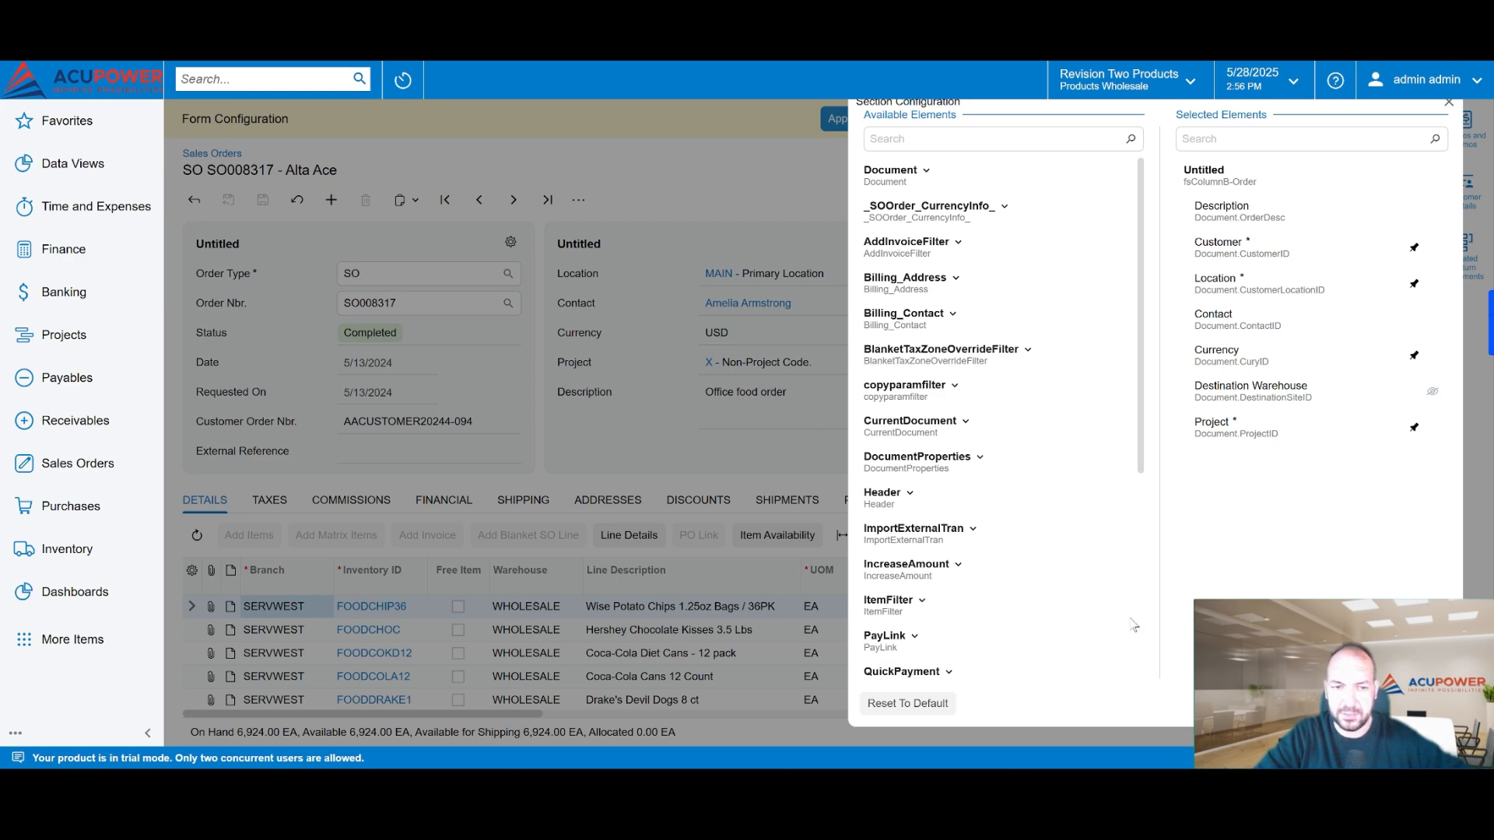
click(1381, 703)
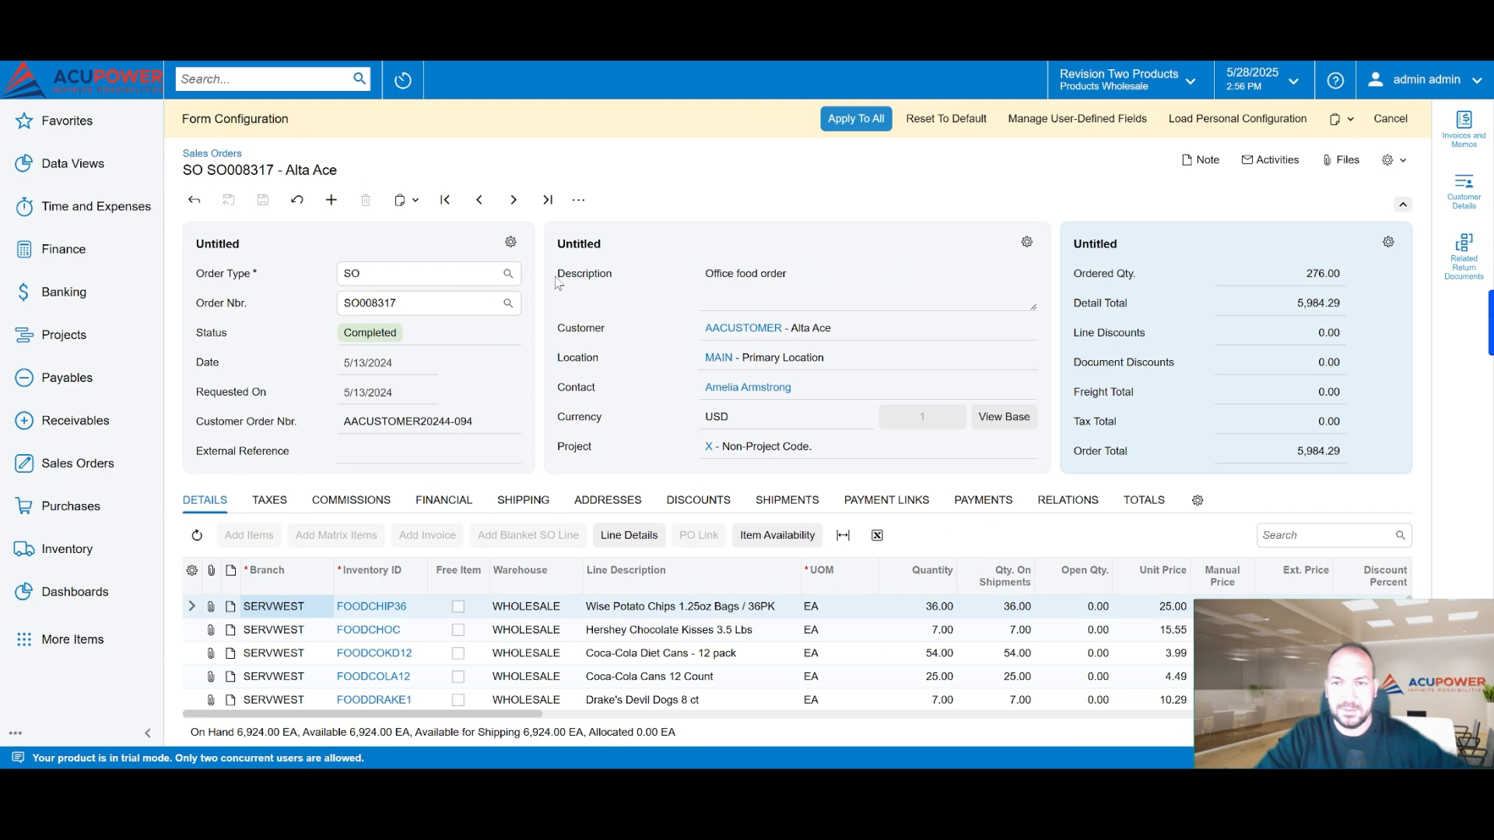
Step: Reopen the middle section's configuration and add Effective Date from the _SOOrder_CurrencyInfo_ group to its selected elements
click(1027, 242)
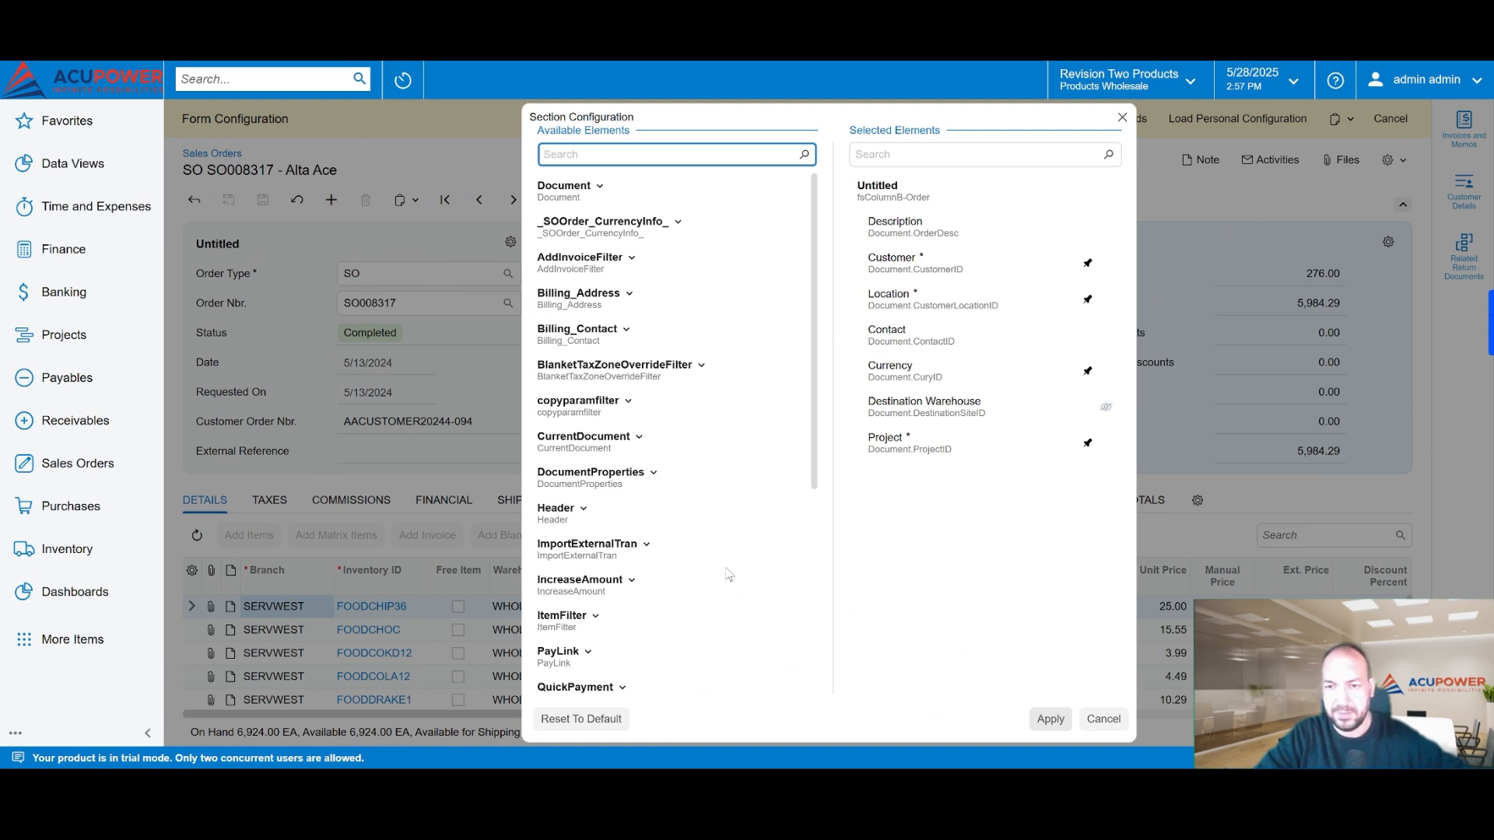
scroll(700, 573, down, 5)
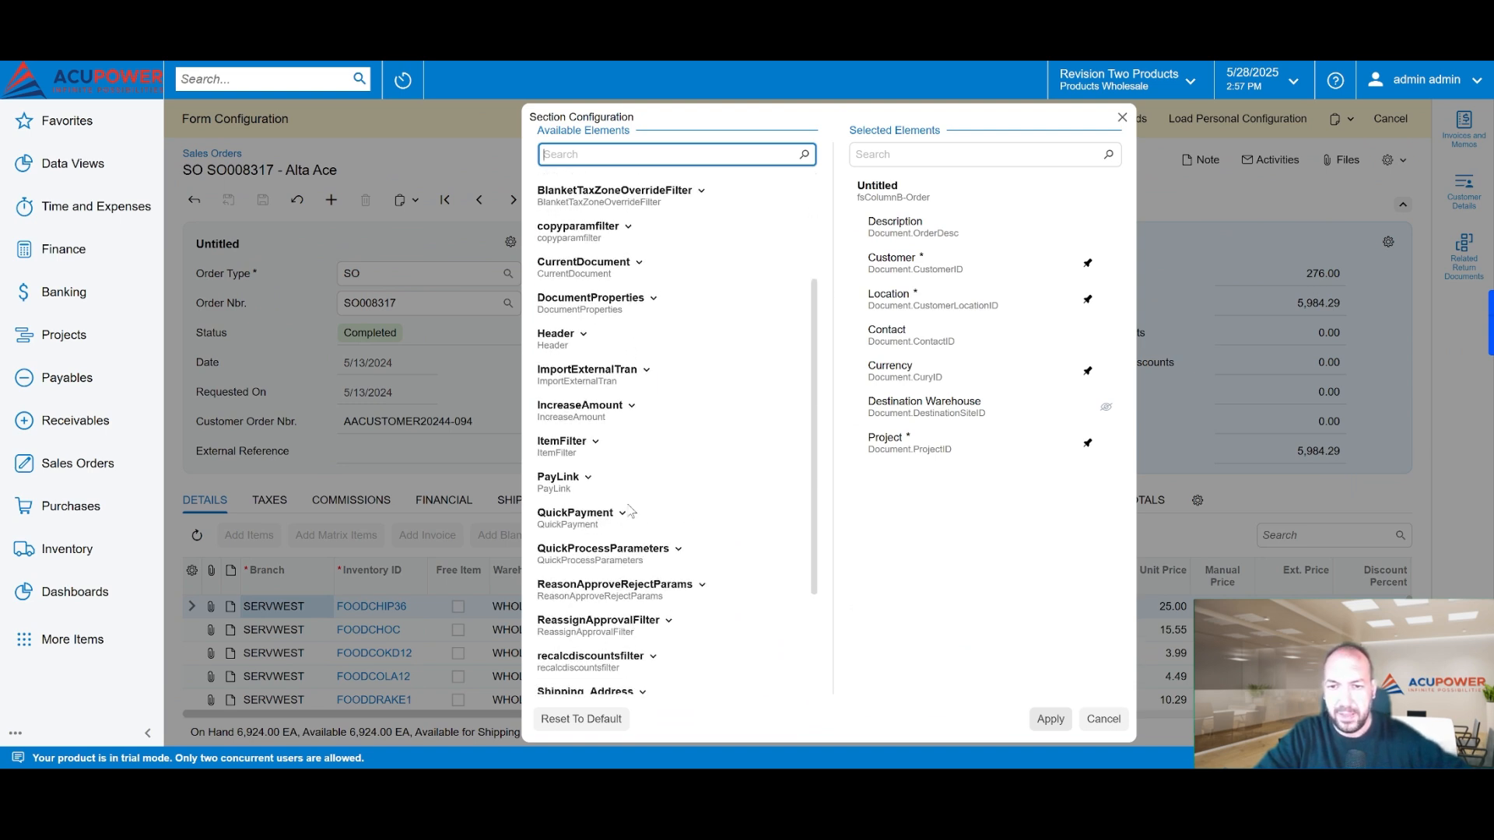
click(561, 519)
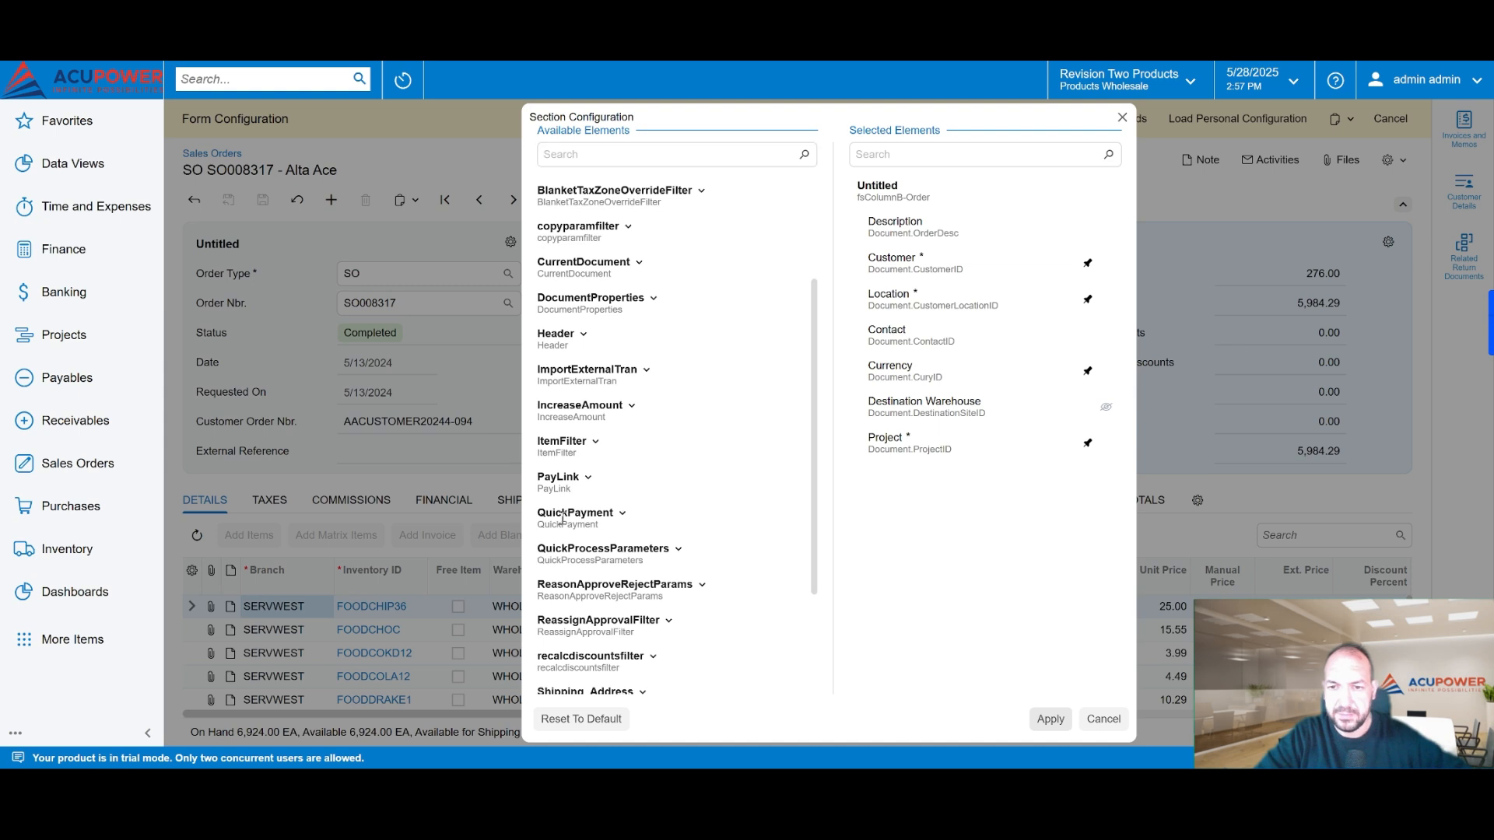
click(622, 196)
scroll(630, 226, up, 5)
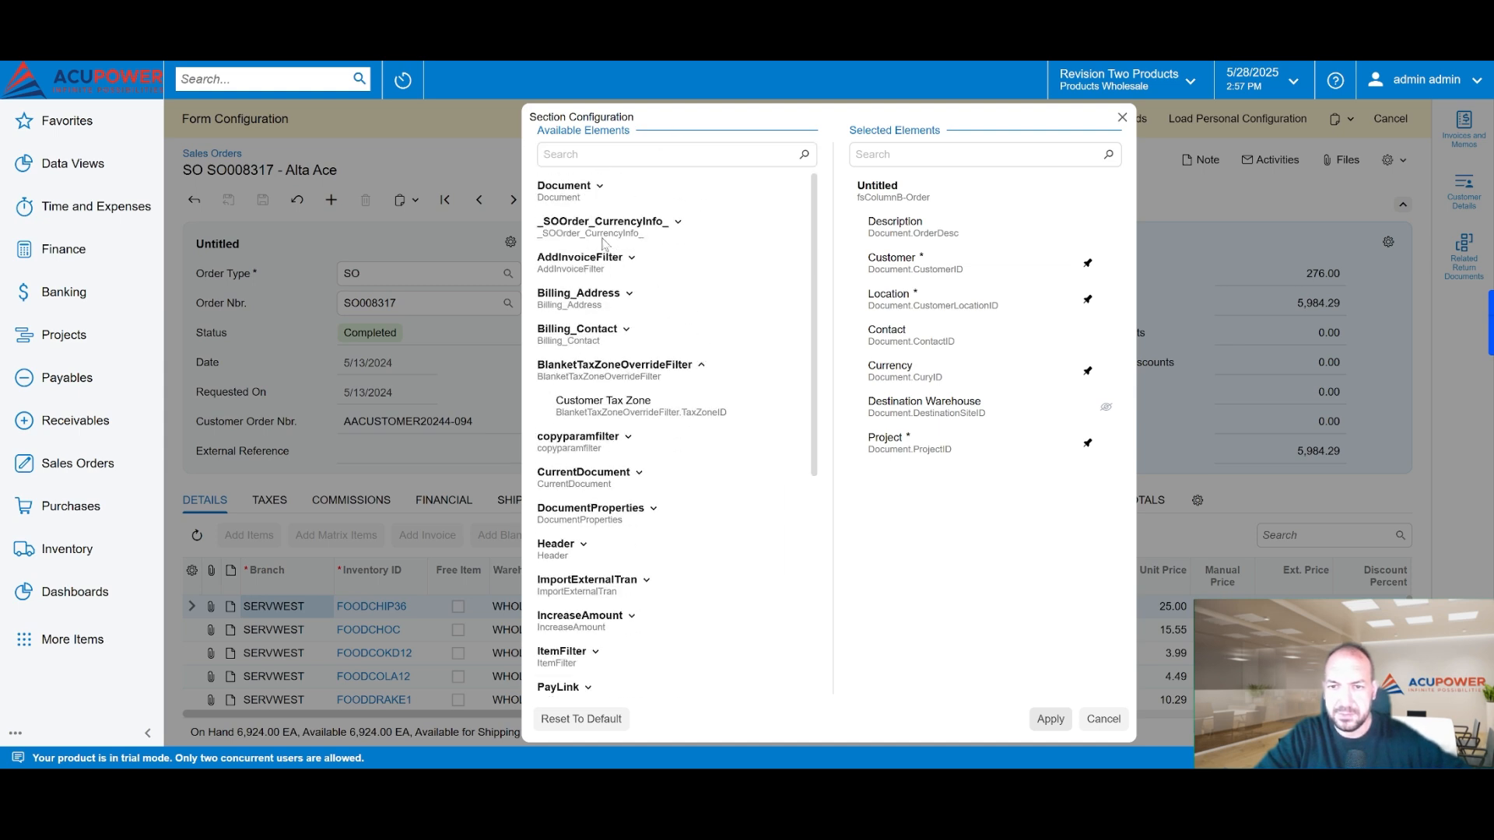
click(638, 221)
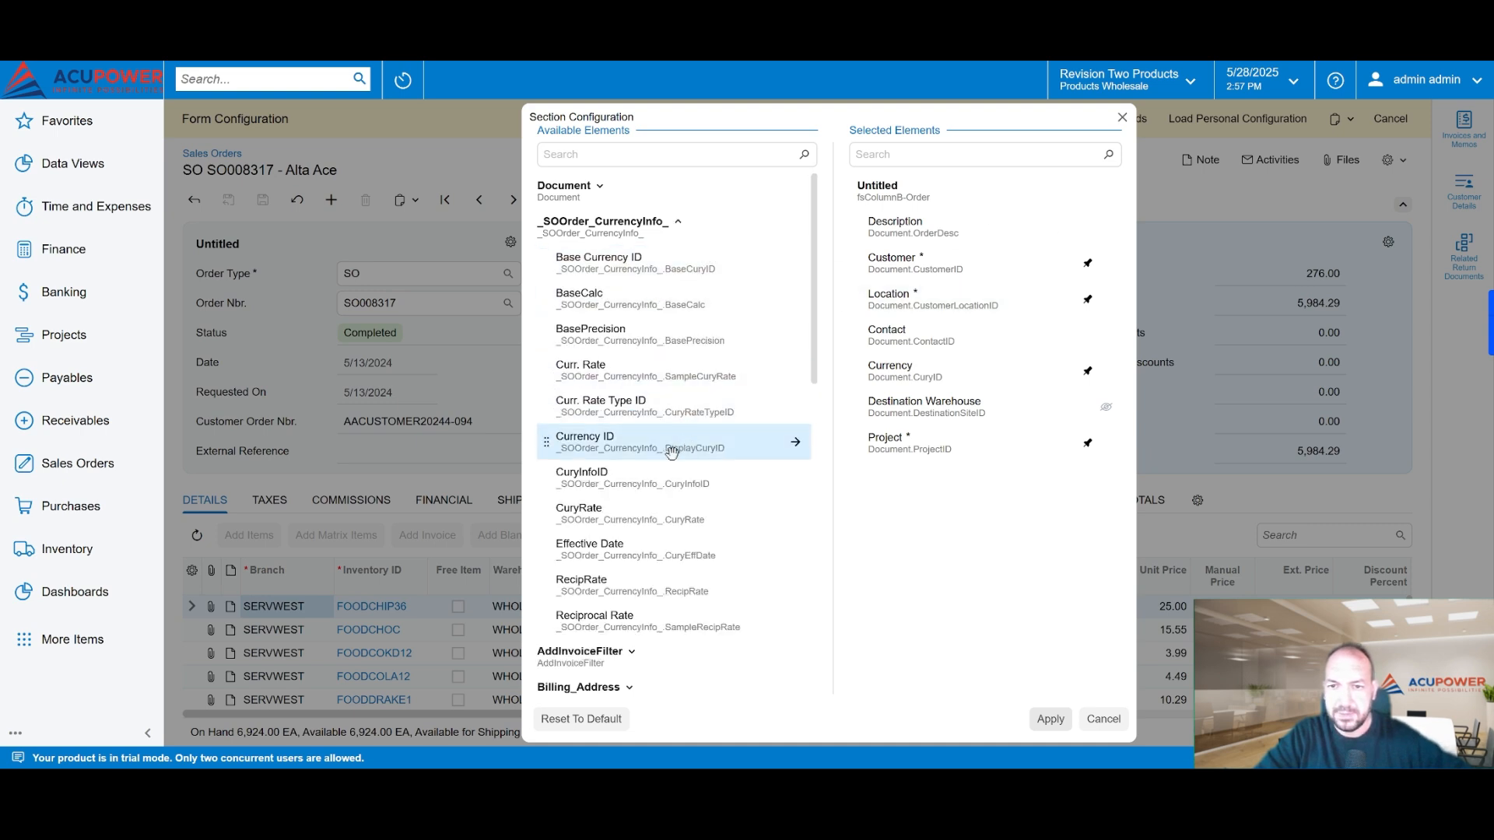
scroll(673, 450, down, 3)
scroll(675, 449, down, 1)
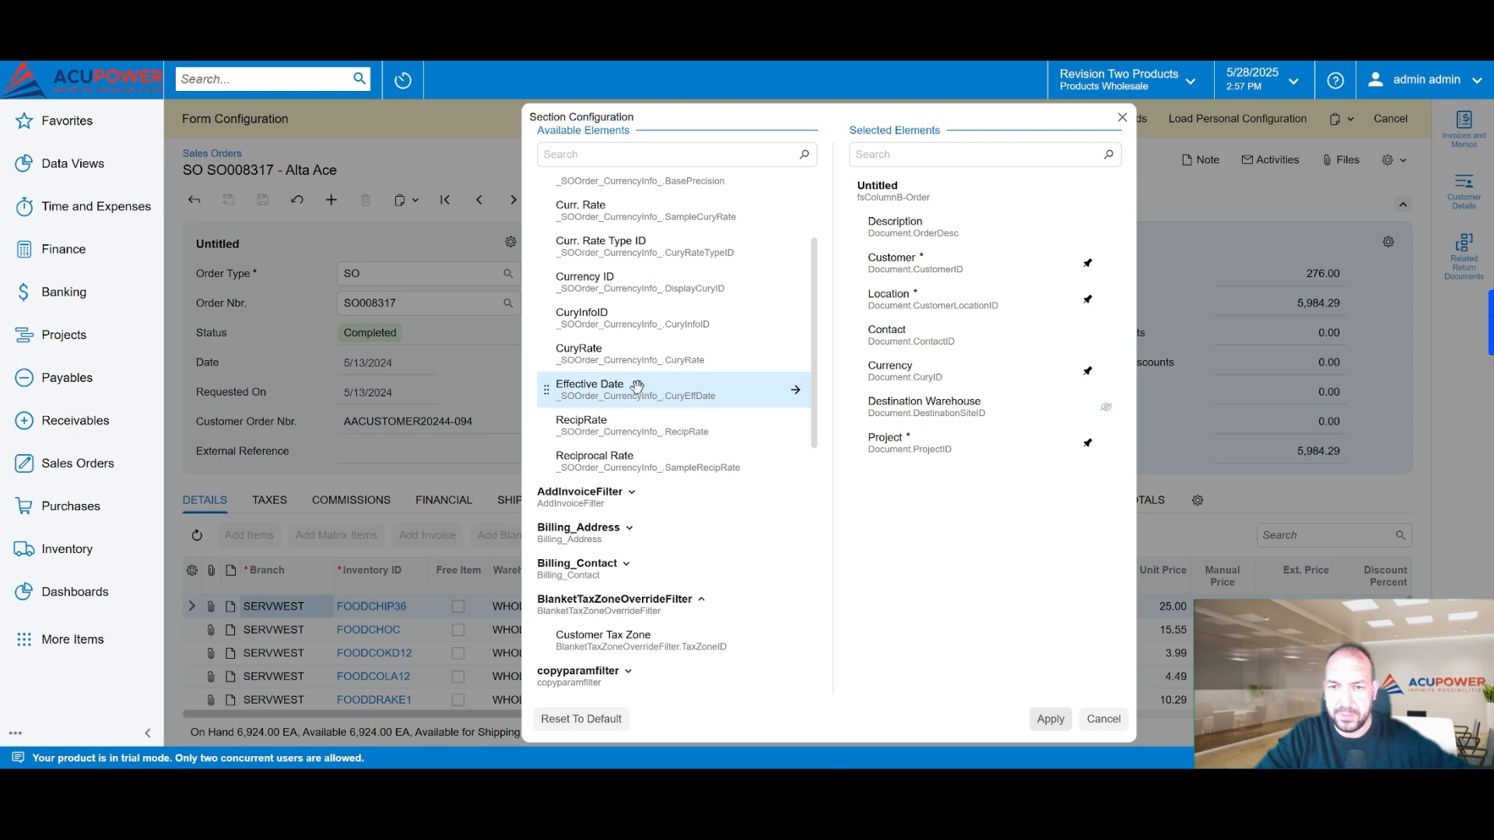
click(794, 392)
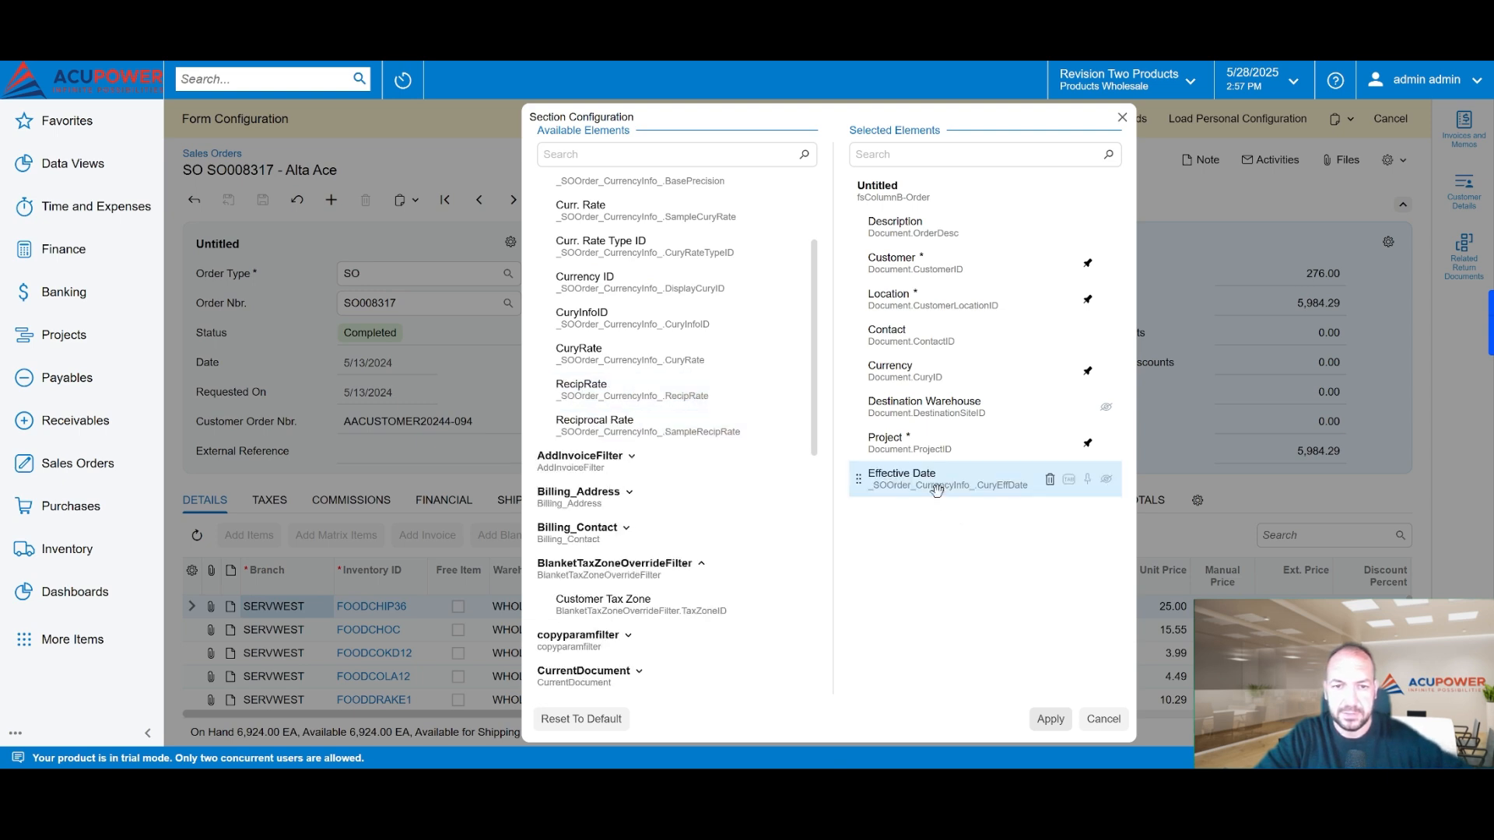
Step: Move Effective Date up near Customer and Description to the end of the selected elements, and apply the section configuration
drag(936, 488, 934, 284)
drag(926, 225, 926, 488)
click(1049, 719)
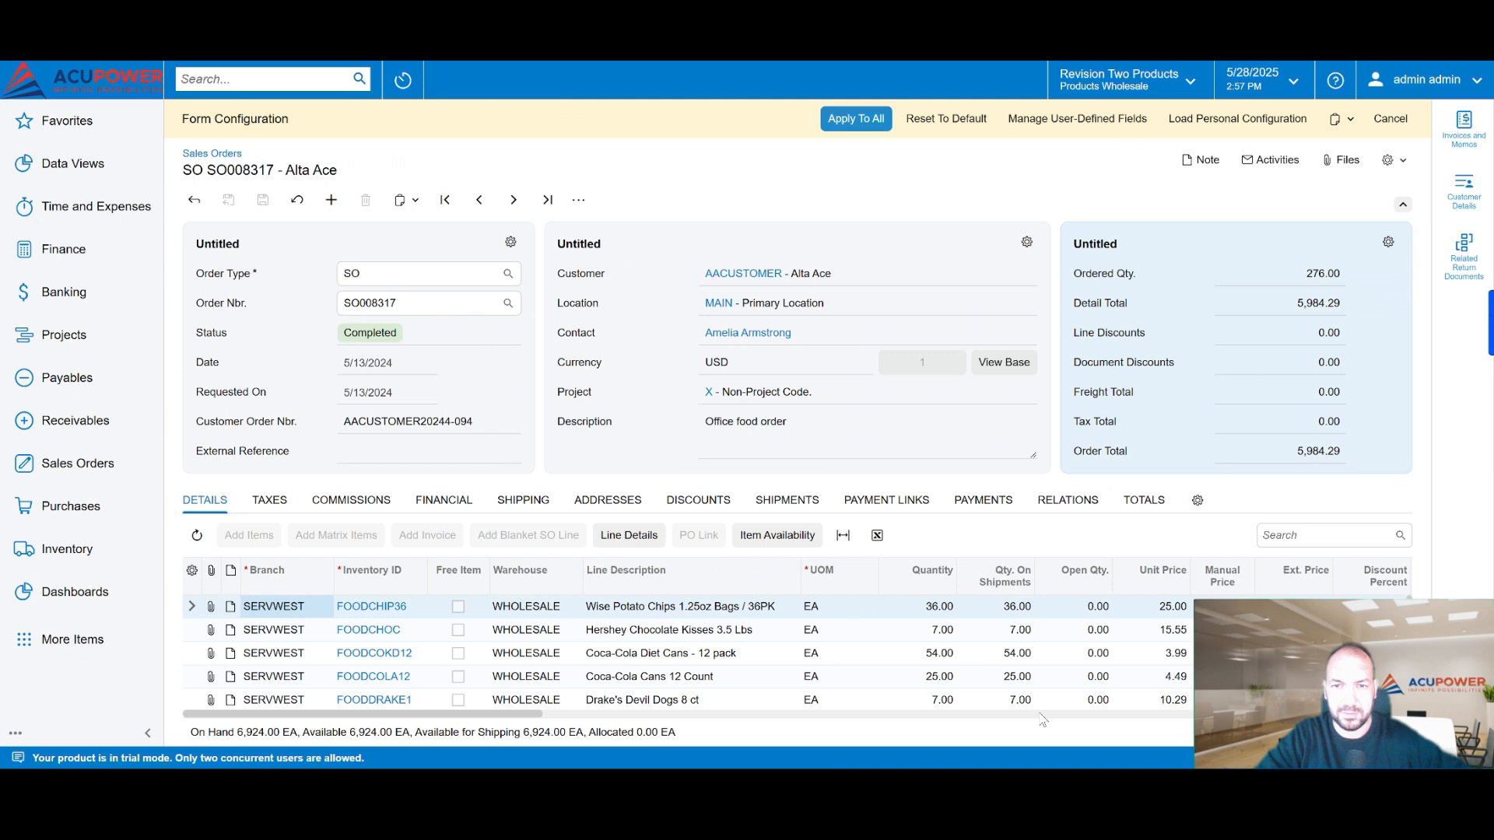